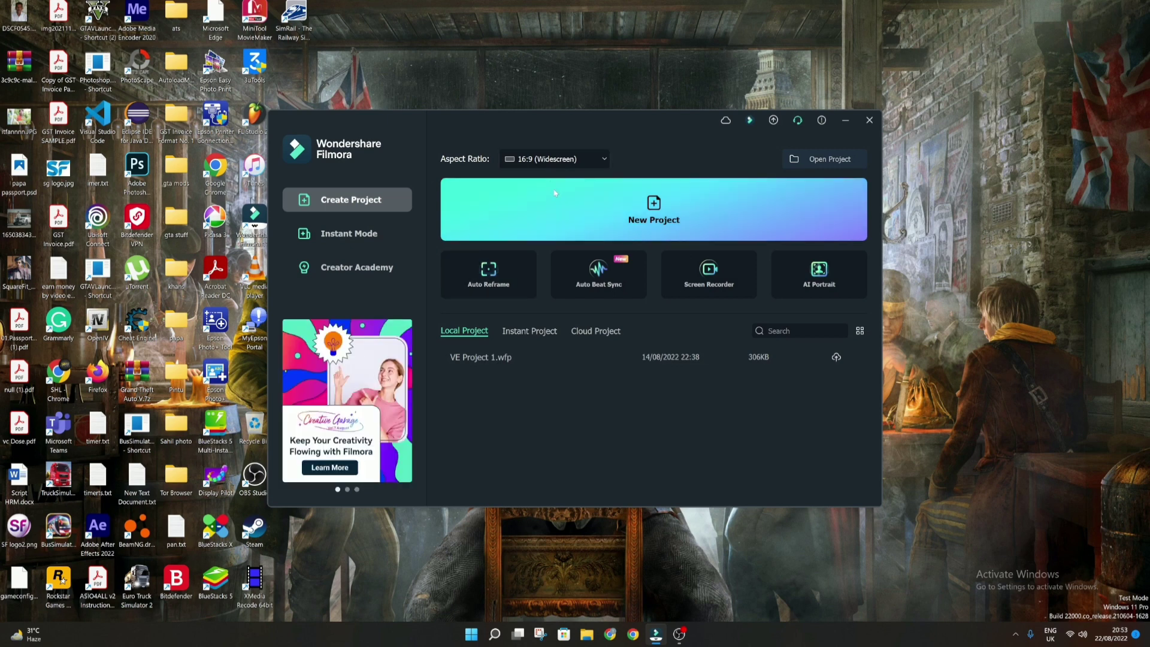
Create a new 16:9 widescreen project, skip the creator survey and import the Pexels video into the media library
click(572, 219)
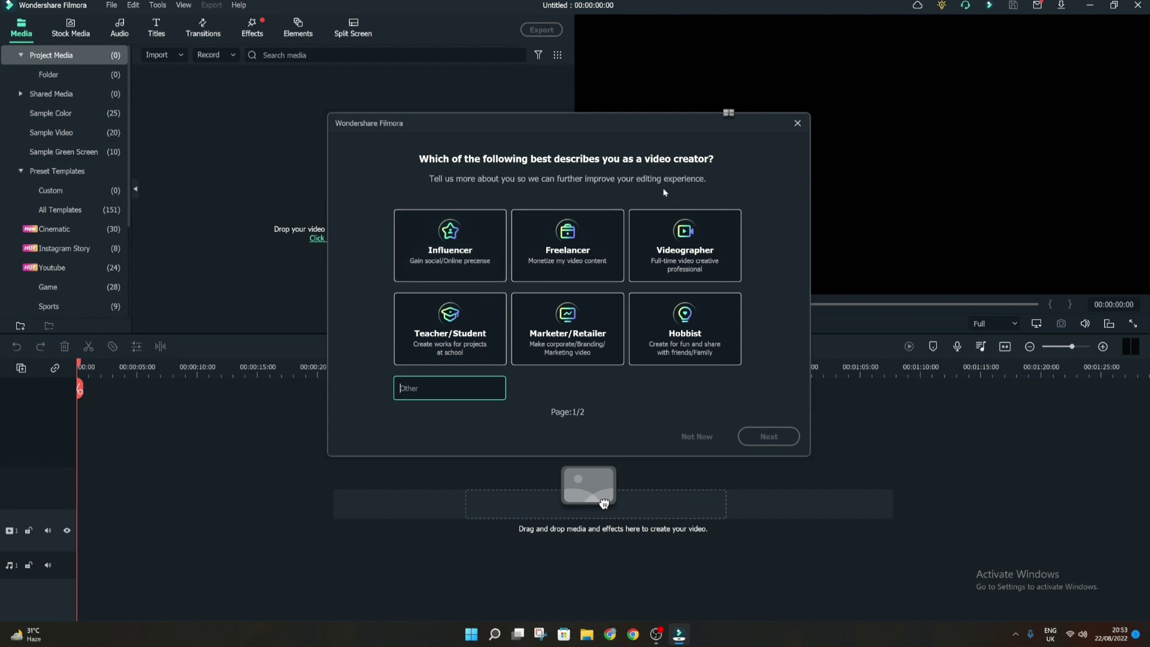
click(797, 123)
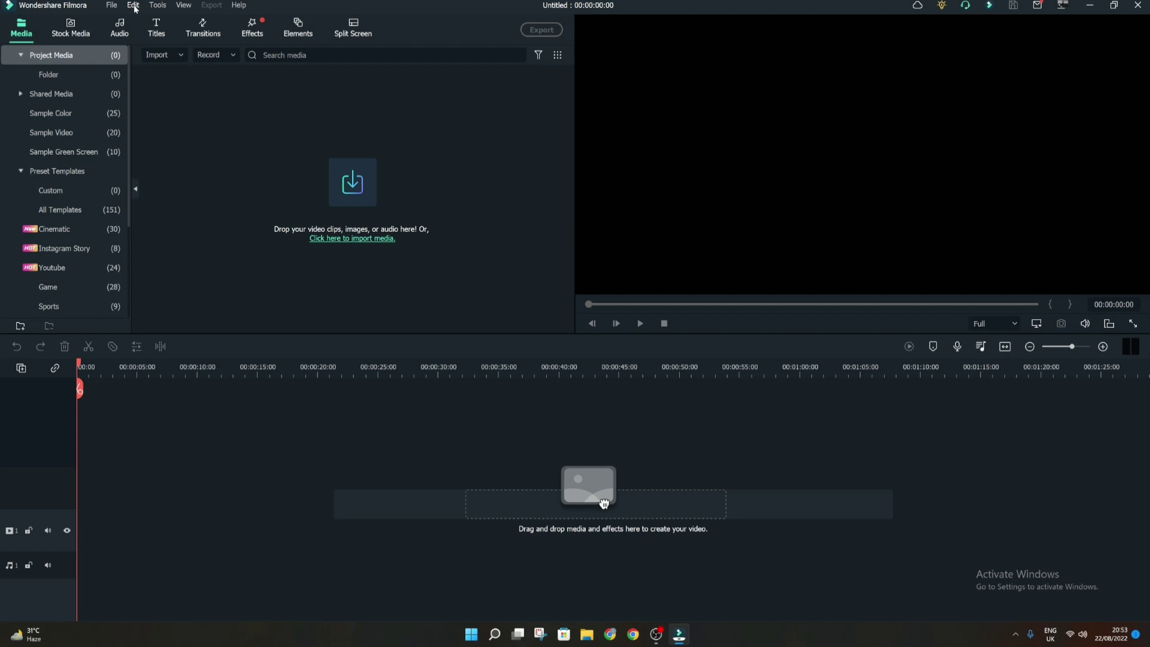
click(351, 186)
click(197, 95)
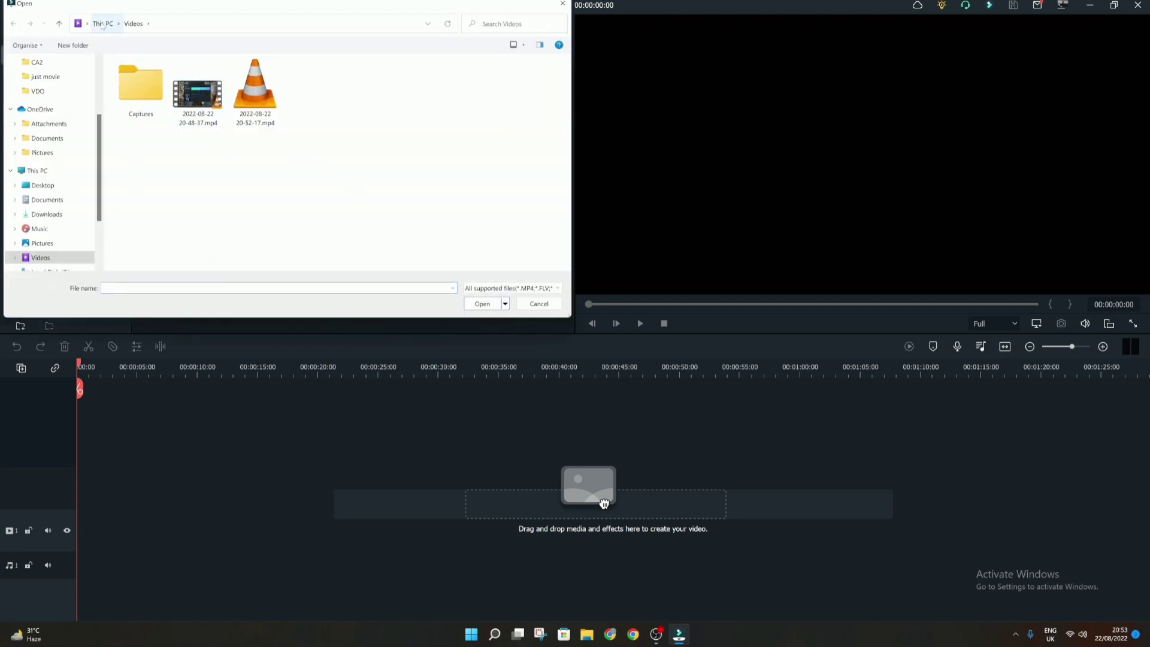
key(Return)
Add the imported Pexels clip to the timeline, keeping the project settings of 1920 x 1080 25fps
mouse_move(314, 114)
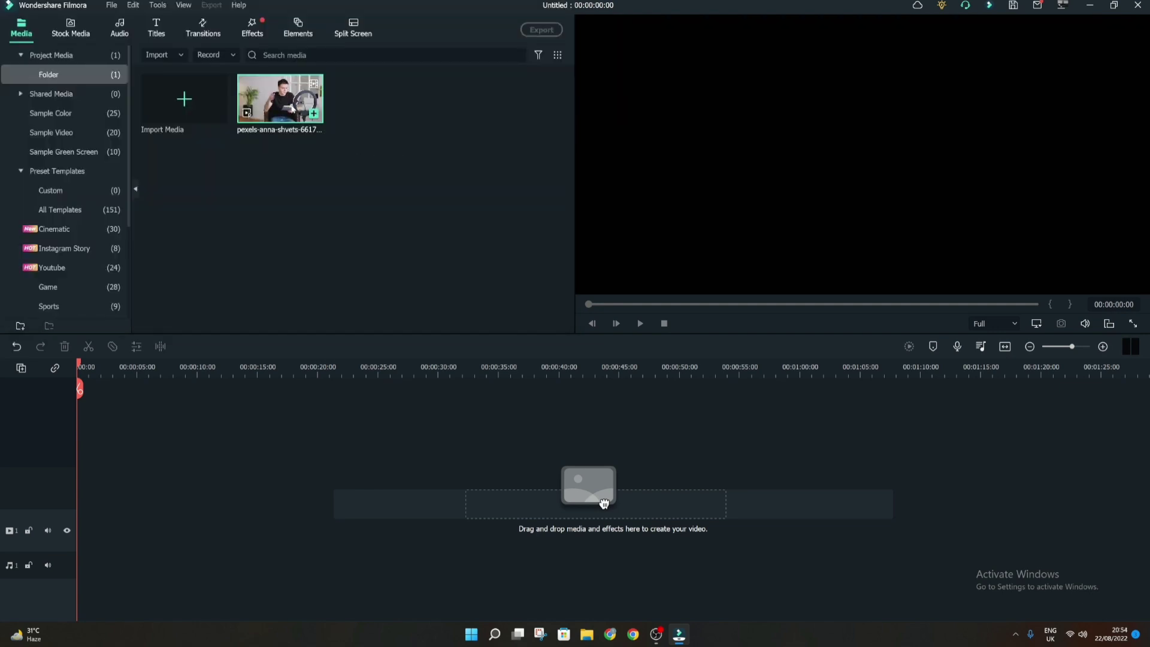
click(314, 114)
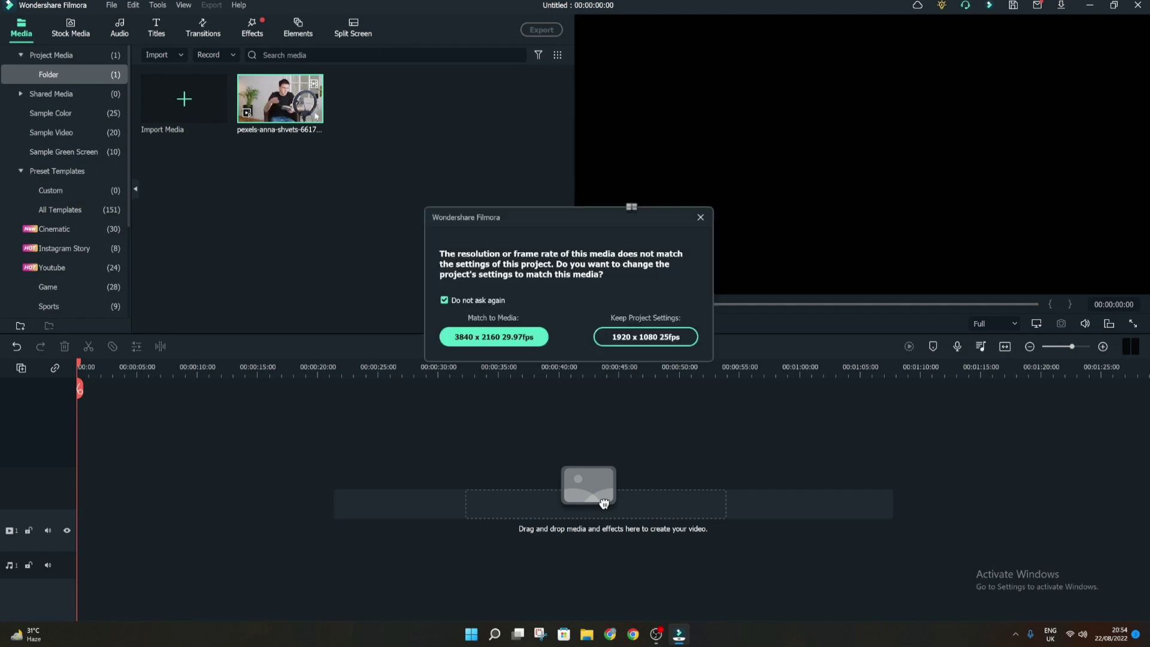
click(621, 337)
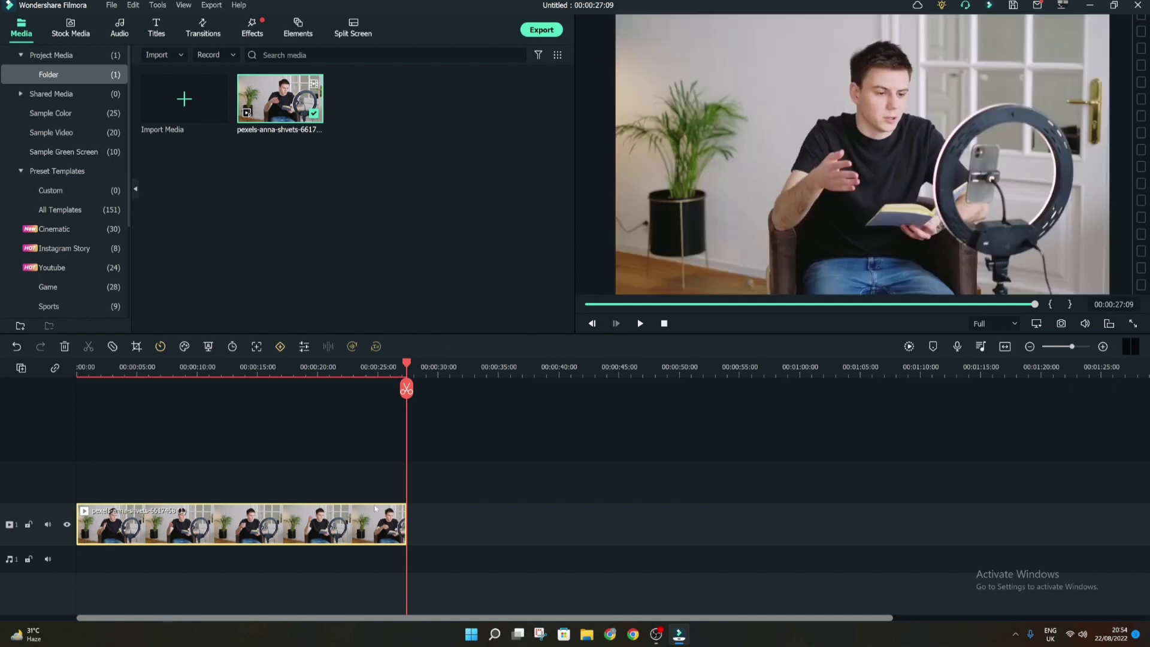
Open advanced color correction for the timeline clip and browse its presets
right_click(325, 524)
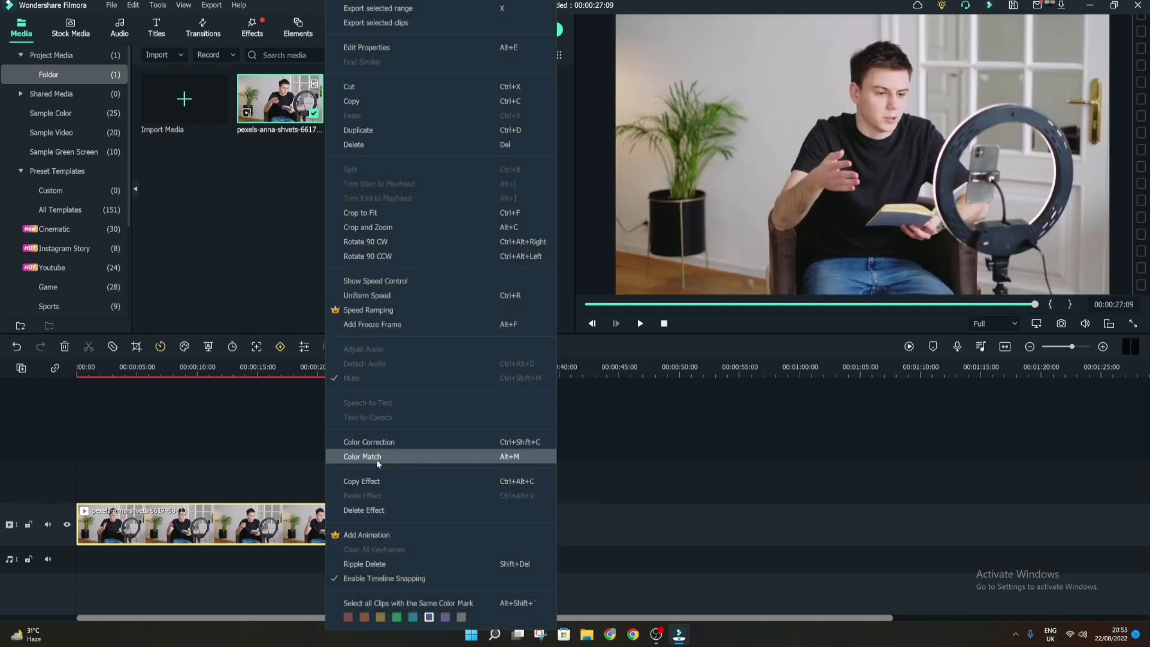
click(397, 443)
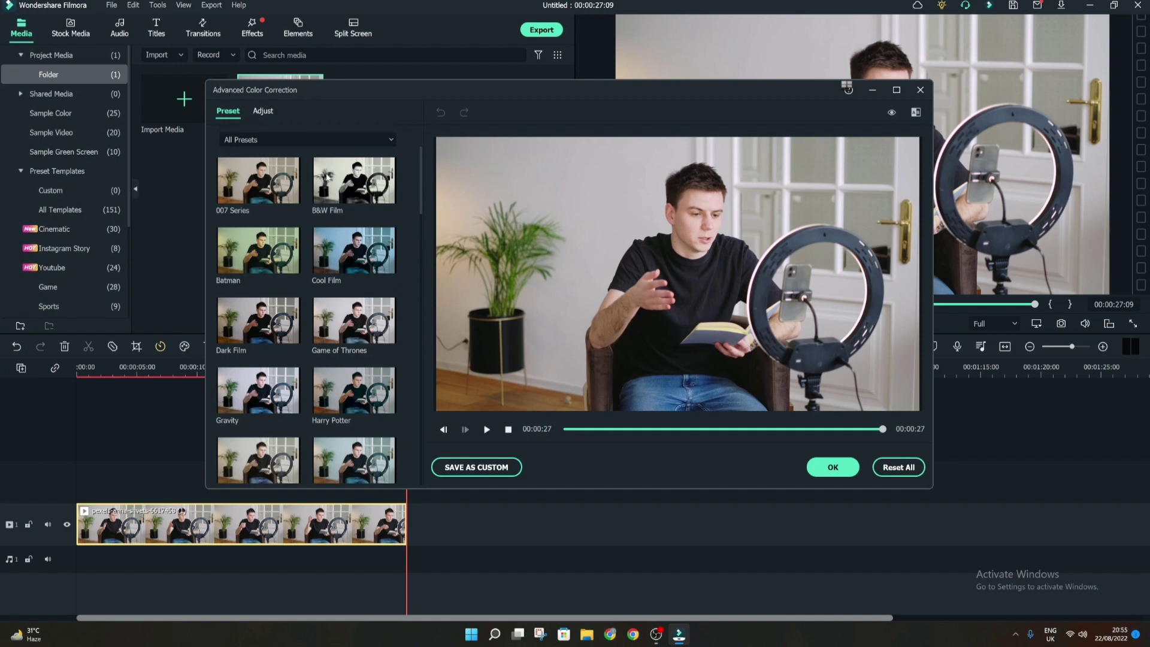
scroll(295, 228, down, 3)
scroll(305, 261, down, 10)
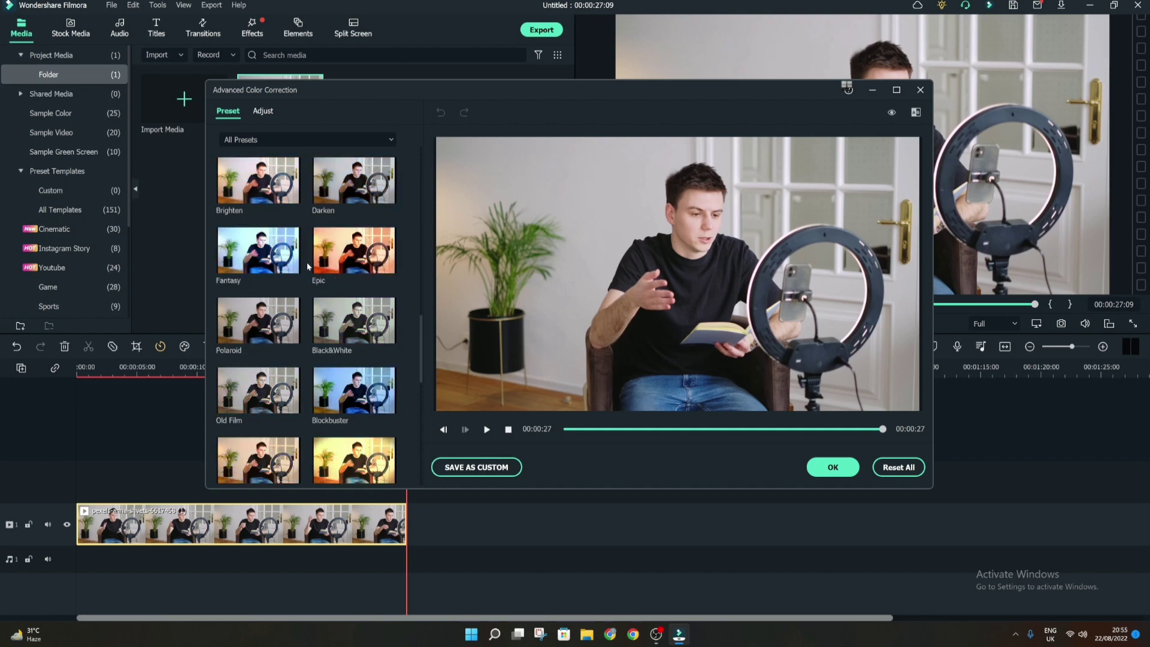
Try the Blockbuster preset and several vignette presets on the clip, including Vignette 3, Vignette 6 and Vignette 9
click(361, 189)
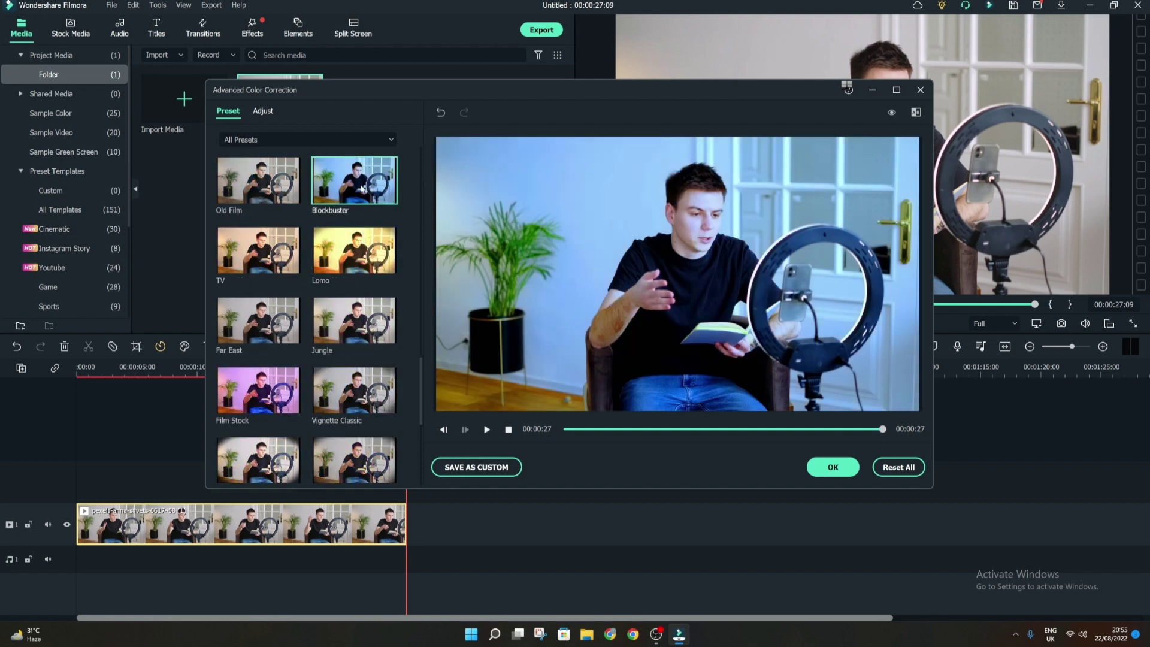
scroll(359, 221, down, 5)
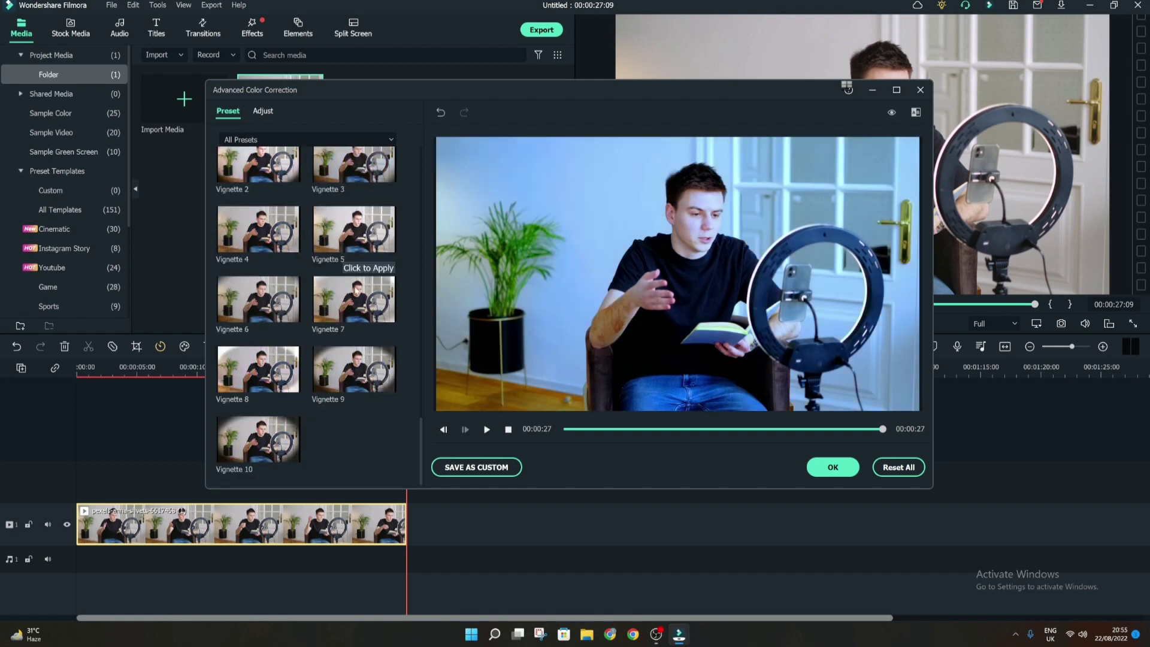
click(353, 243)
click(347, 178)
scroll(330, 263, up, 1)
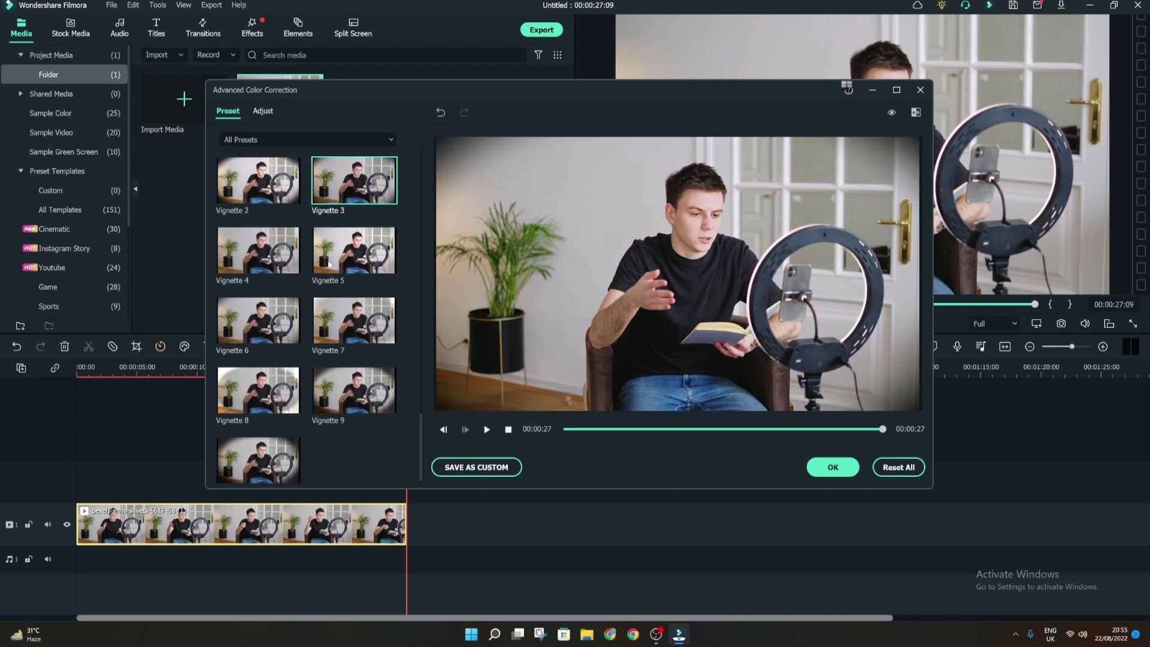
click(261, 332)
scroll(257, 330, down, 1)
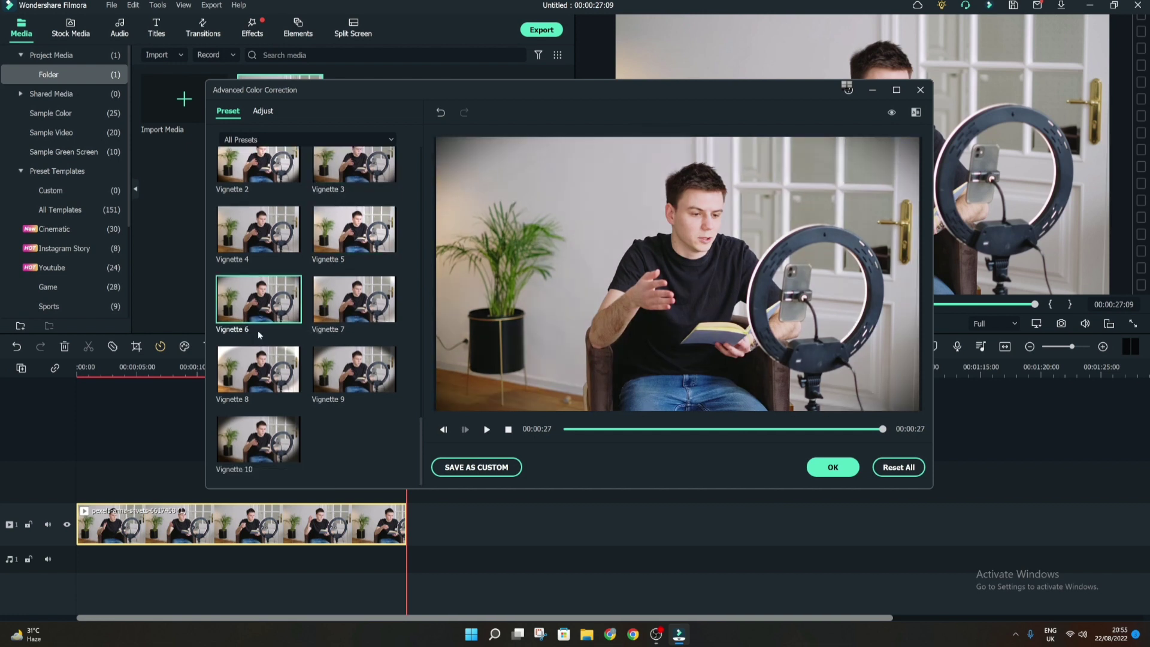
click(340, 395)
Try the Polaroid, Warm Max, Cool Max, Game of Thrones and B&W Film presets on the clip
scroll(334, 377, up, 5)
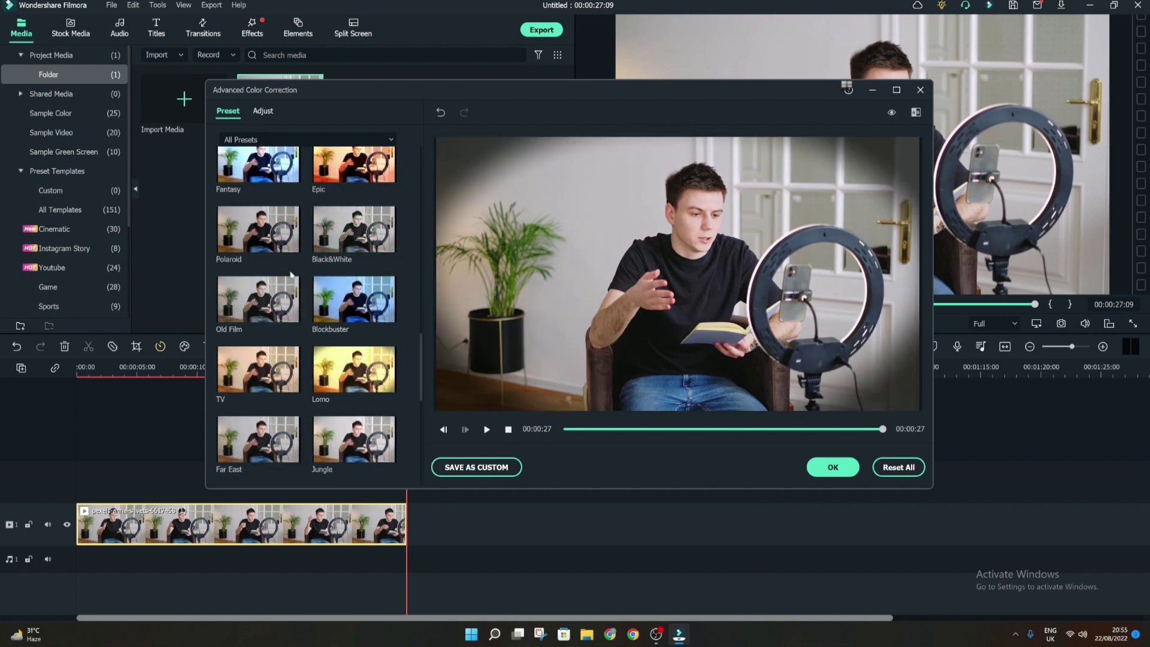
click(263, 241)
scroll(275, 249, up, 5)
scroll(313, 380, down, 3)
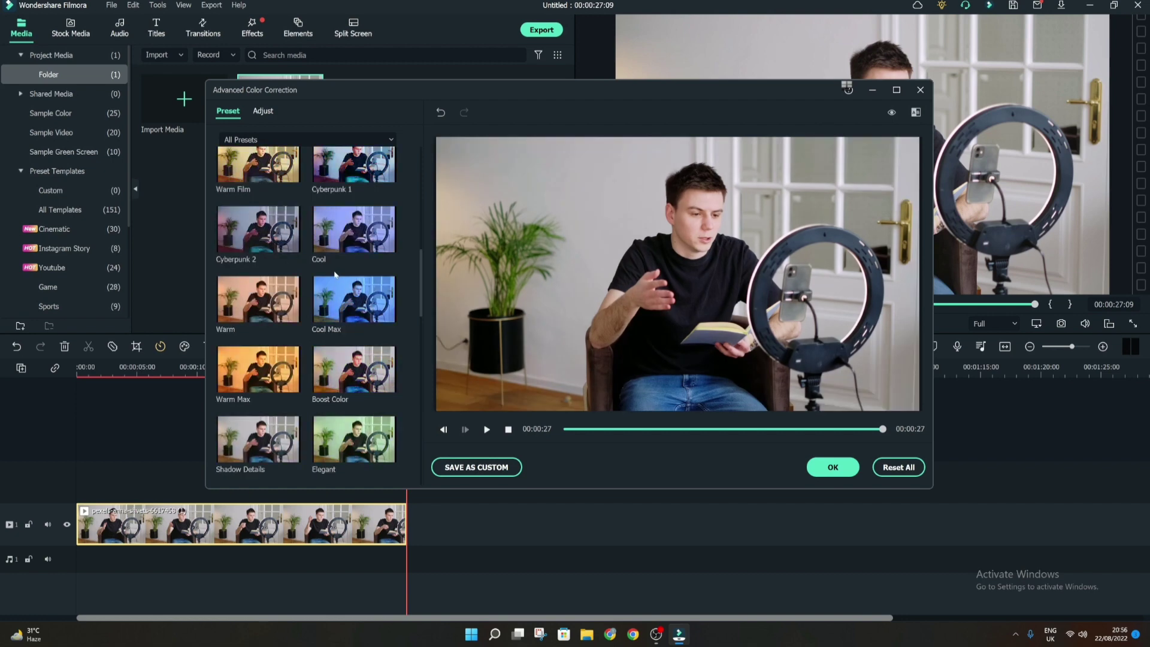
click(290, 371)
click(352, 303)
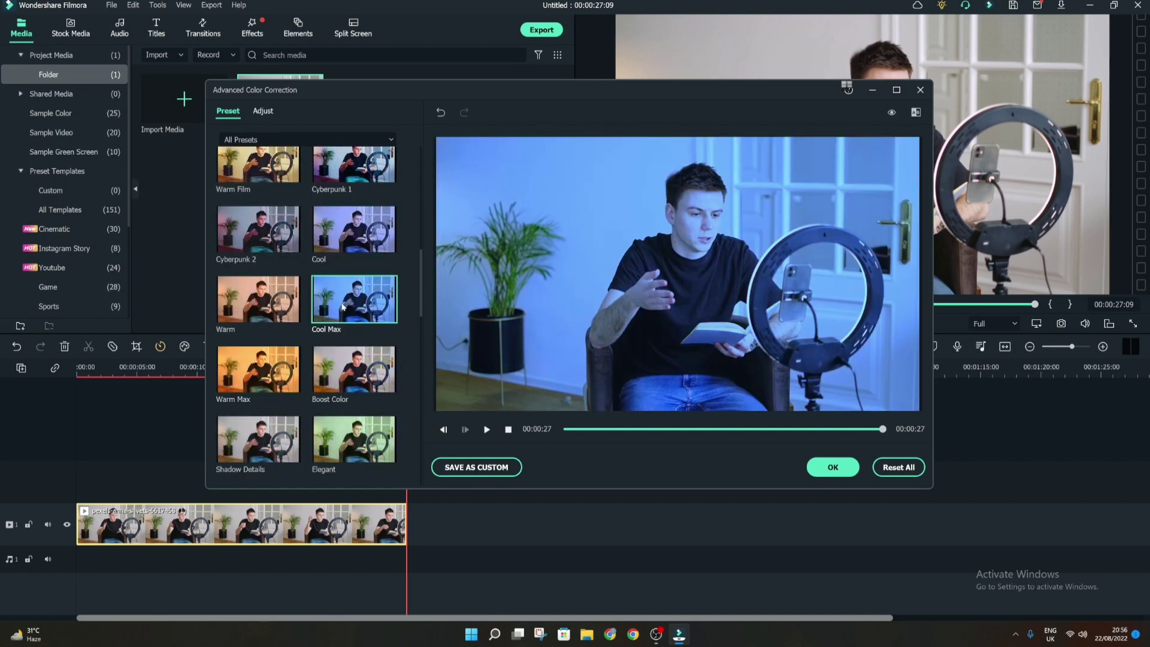
scroll(342, 307, up, 5)
scroll(342, 307, up, 2)
click(348, 325)
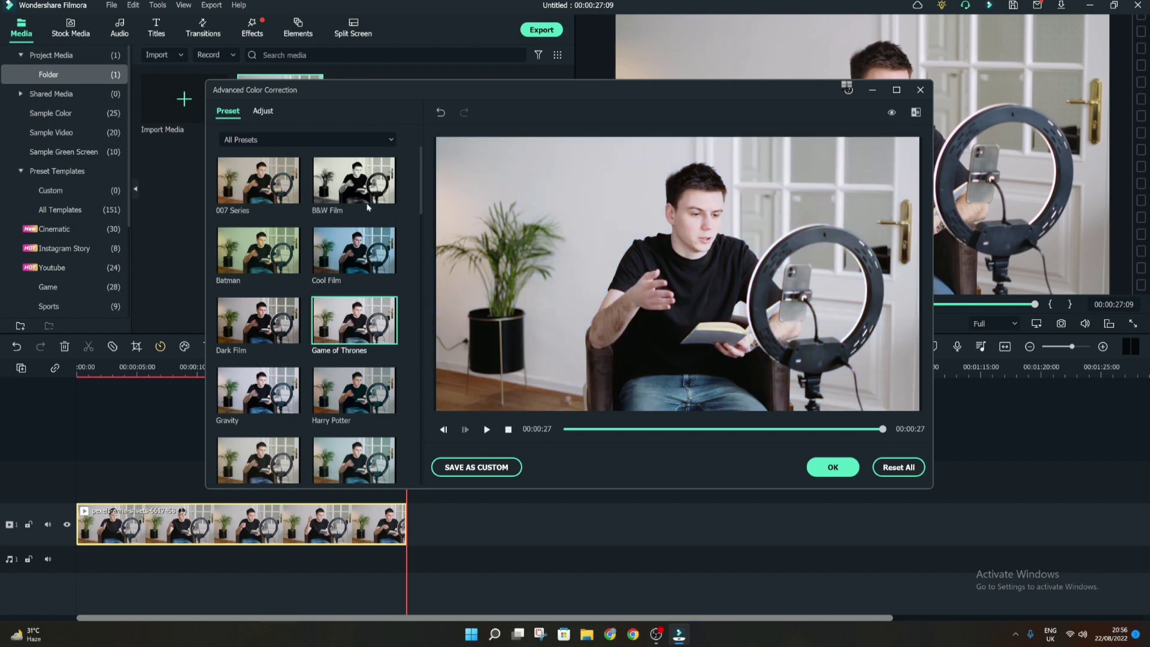
click(356, 181)
Apply the Boost Color preset to the clip and set its Color Enhancement to Threshold 68 and Value 61
scroll(355, 278, down, 3)
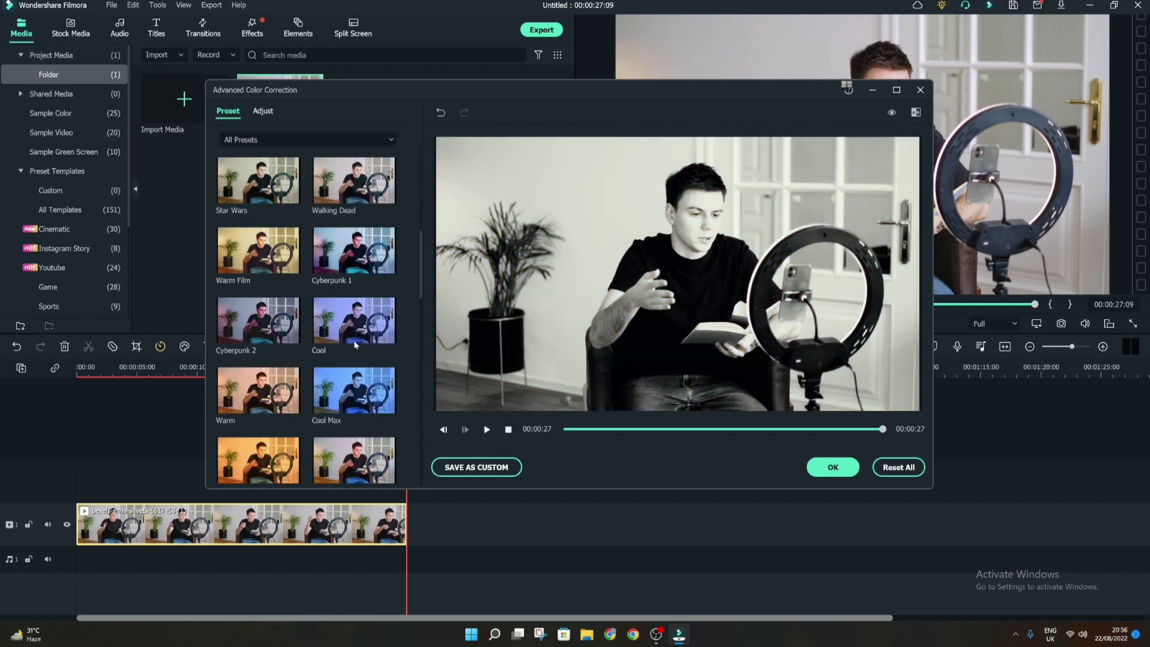
click(355, 450)
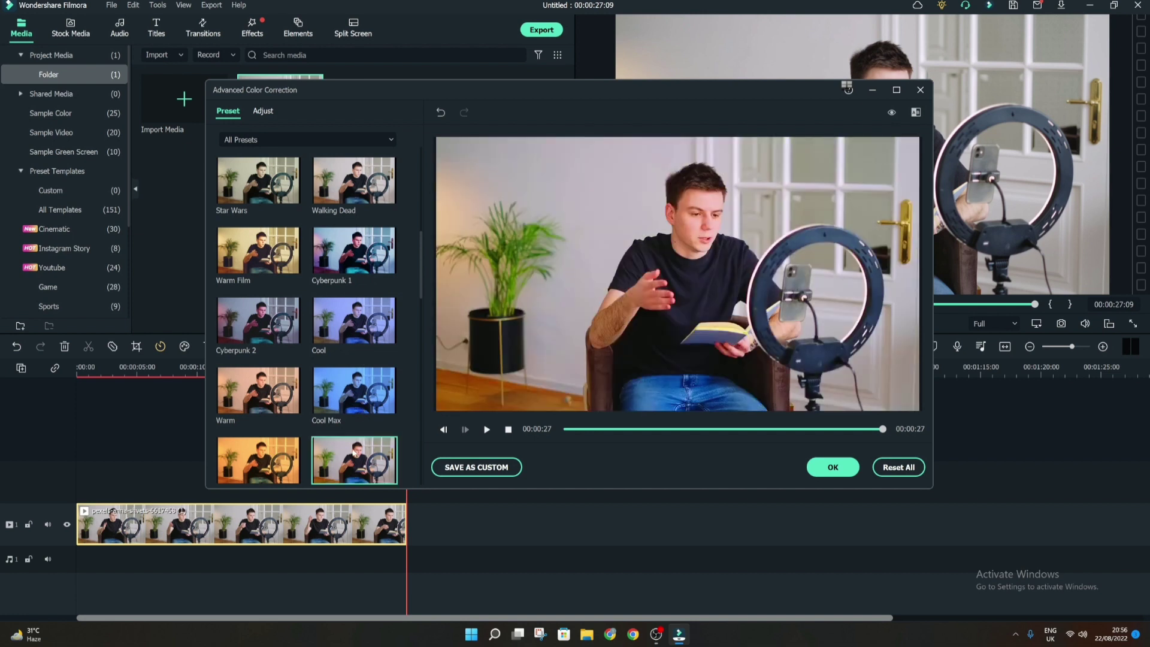
click(263, 112)
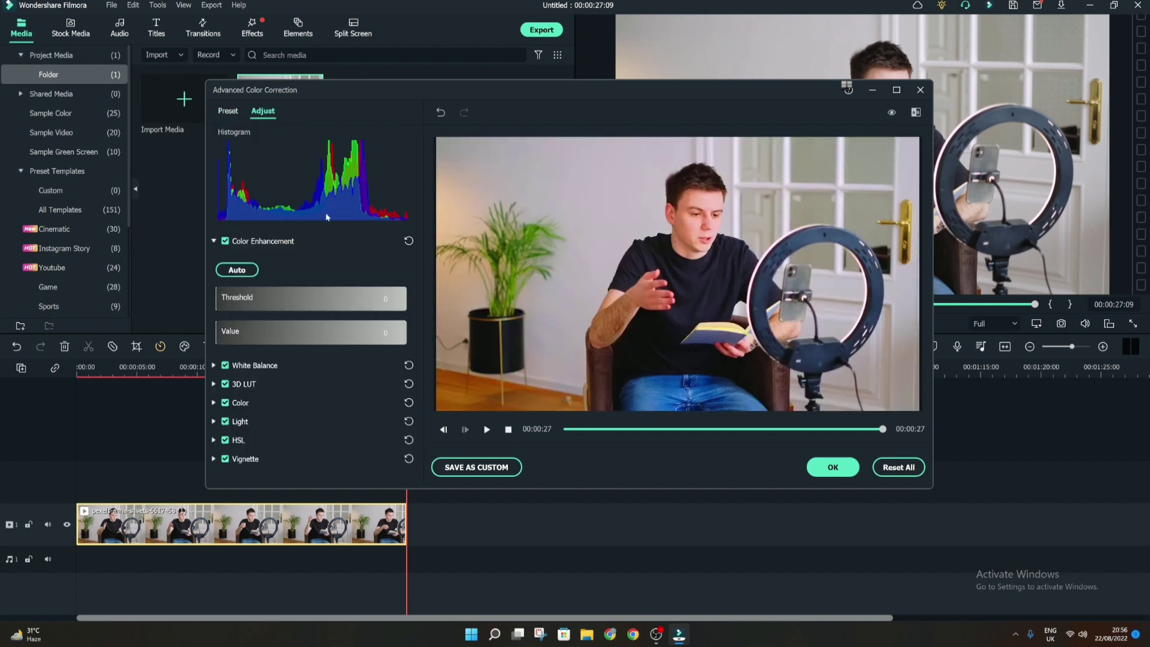
click(329, 329)
drag(329, 330, 346, 311)
click(309, 297)
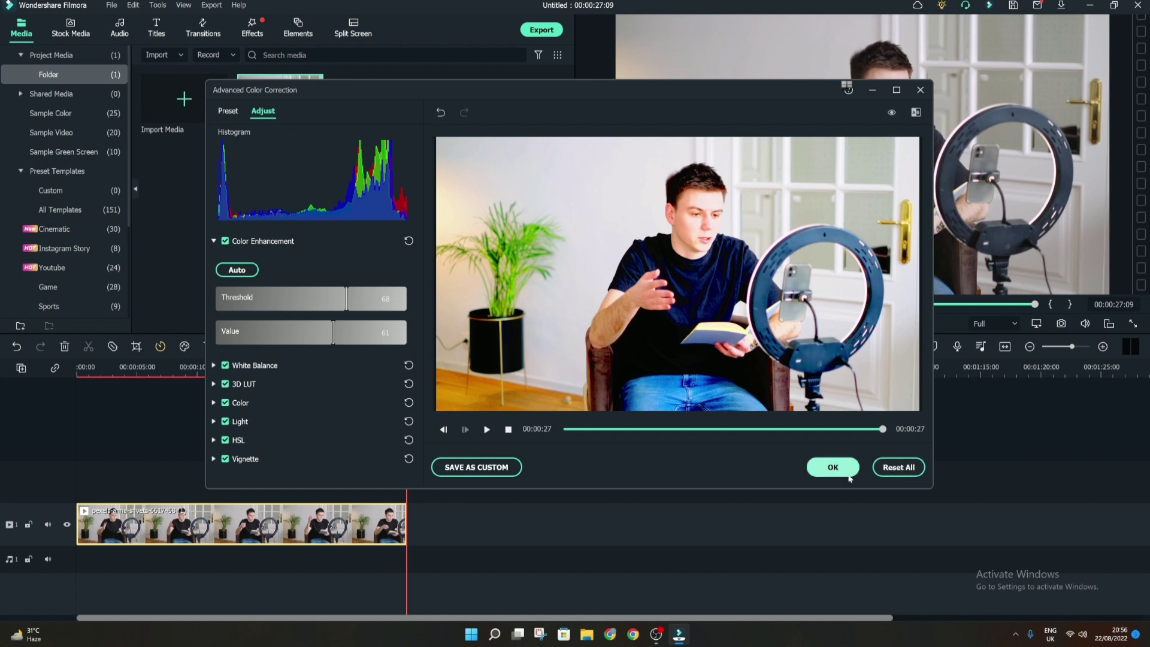
click(831, 470)
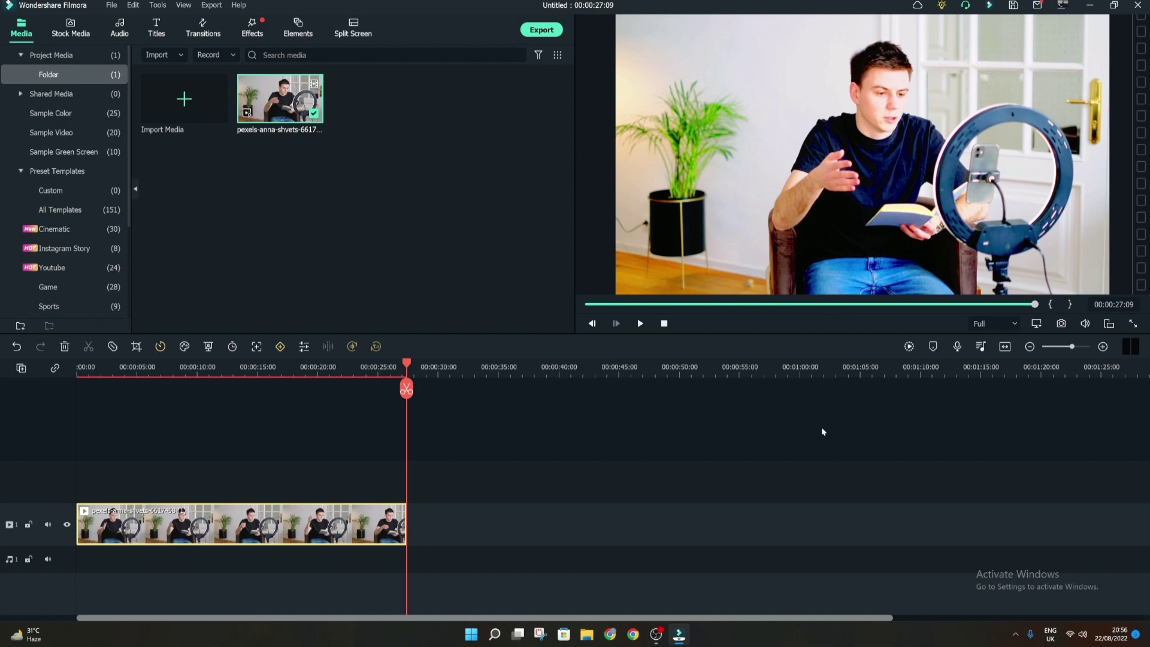
drag(402, 394, 311, 424)
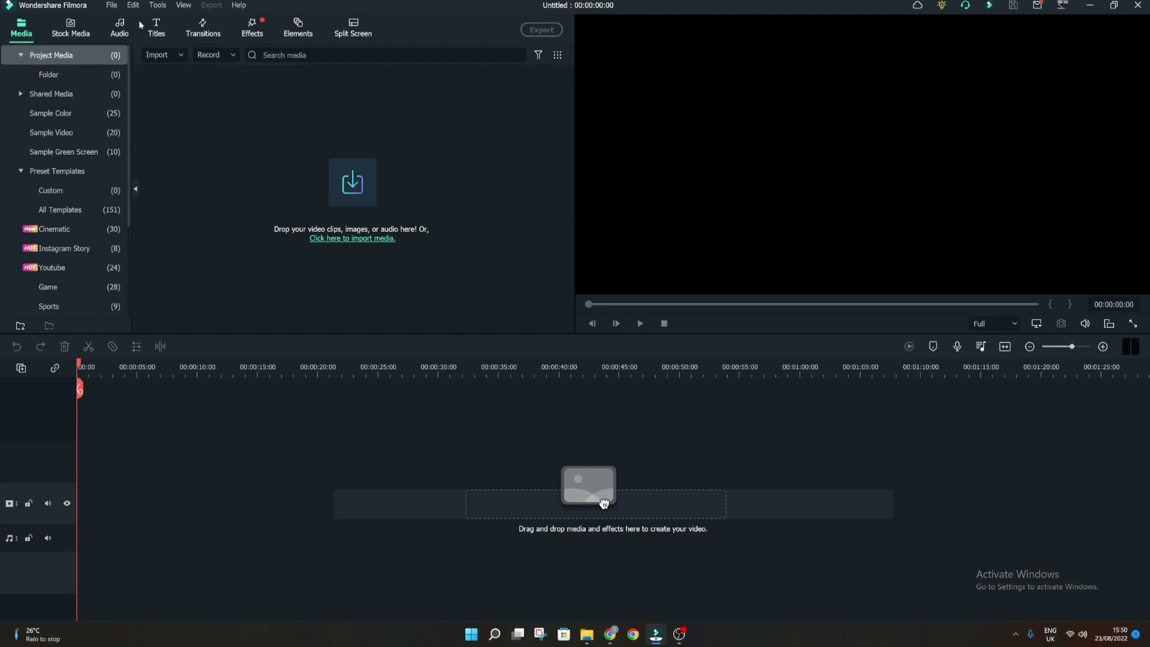
Start importing media from Dropbox into the empty project
click(115, 8)
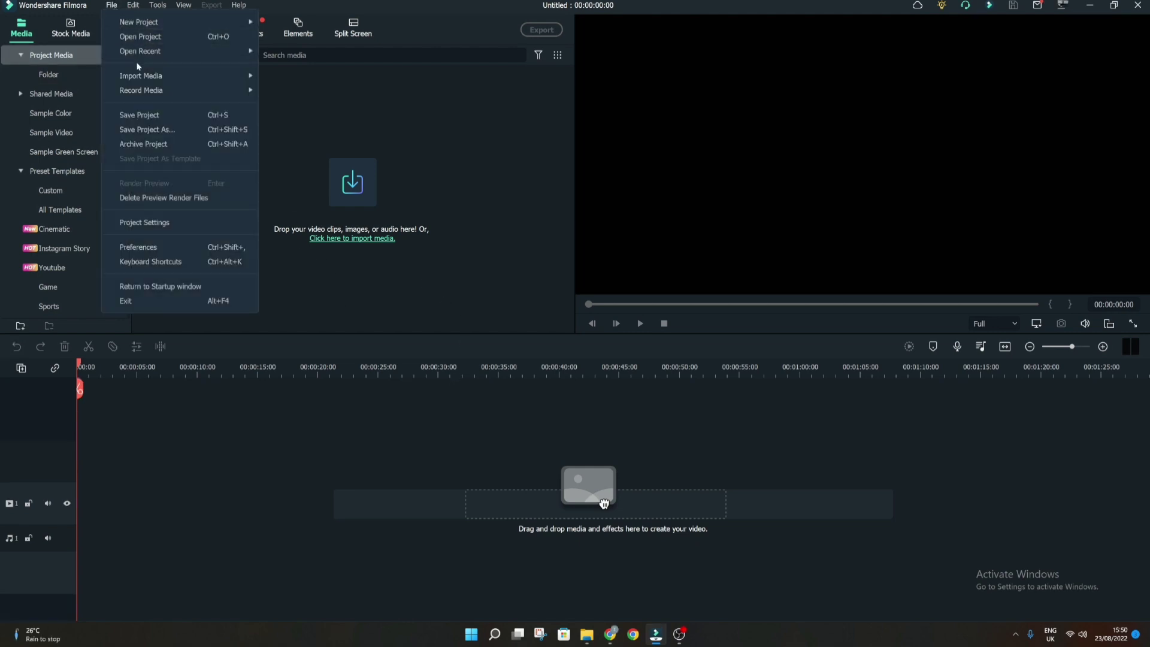
mouse_move(140, 76)
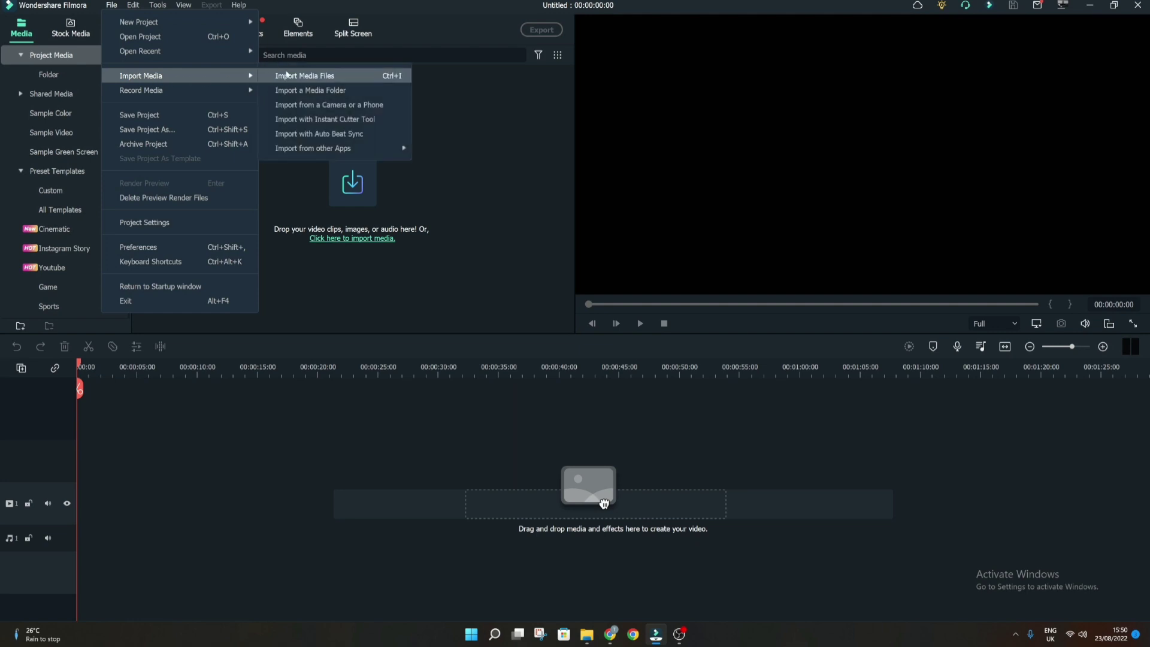
mouse_move(318, 150)
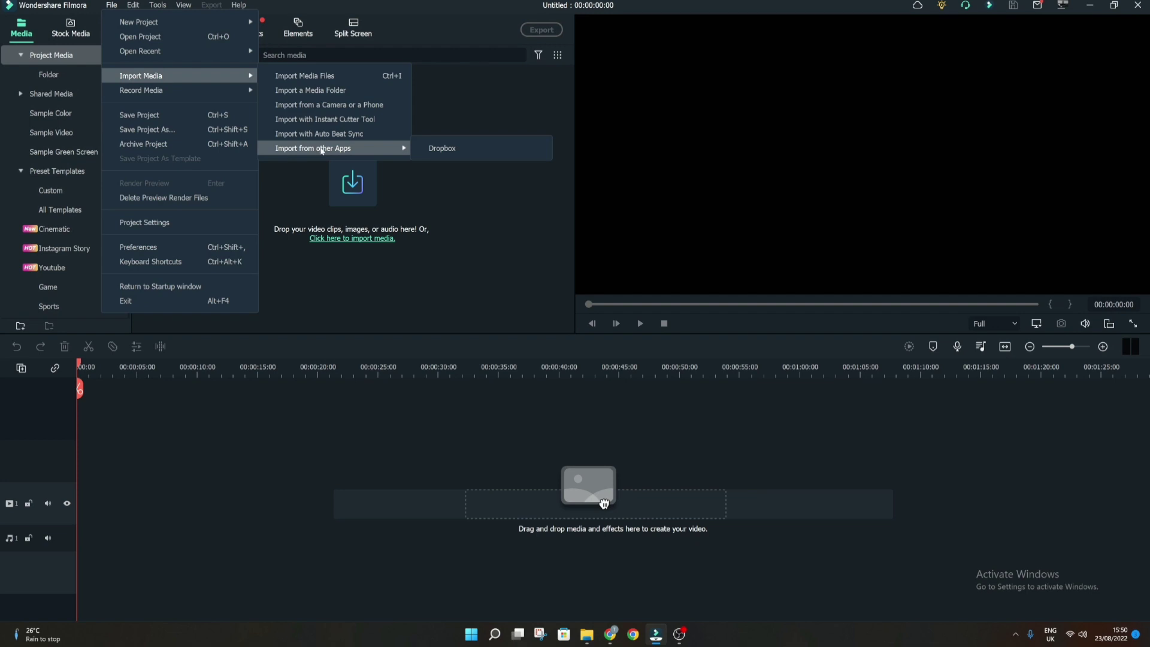
click(426, 149)
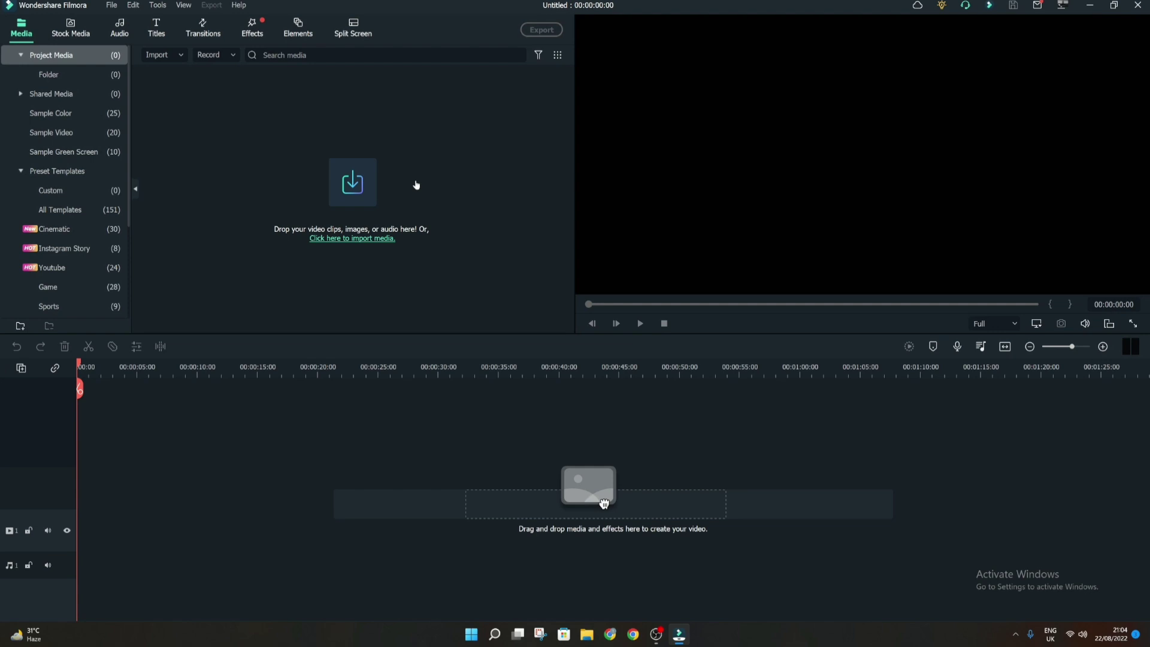
Import the "How To Improve Your C..." video and place it at the start of video track 7
click(359, 198)
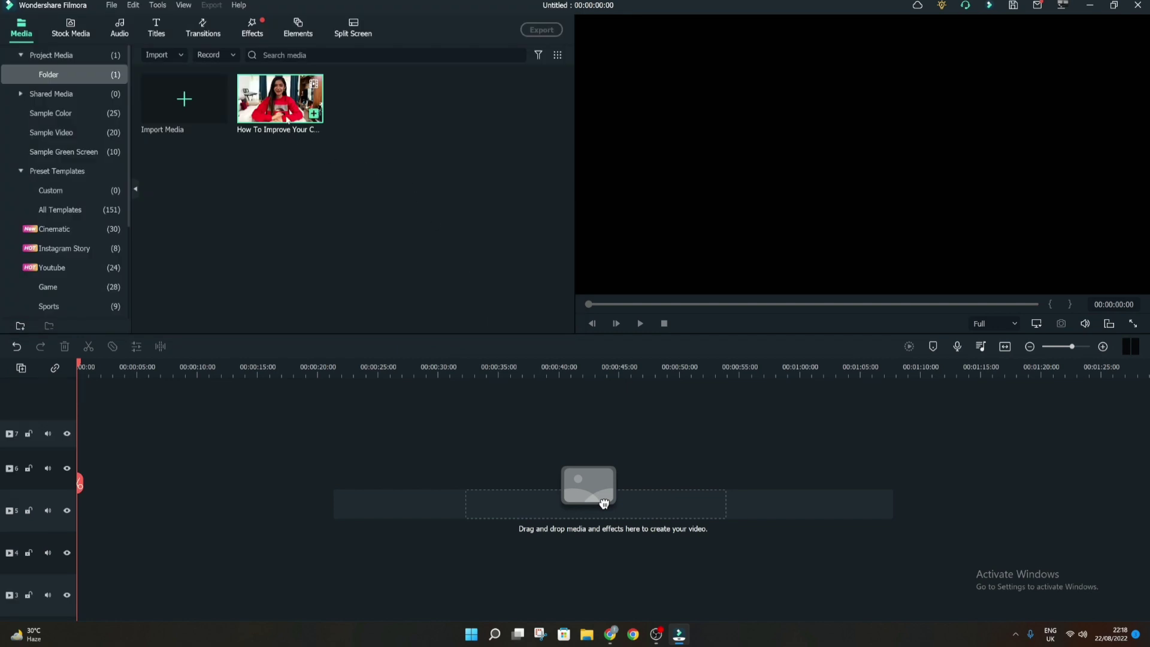
drag(604, 503, 82, 463)
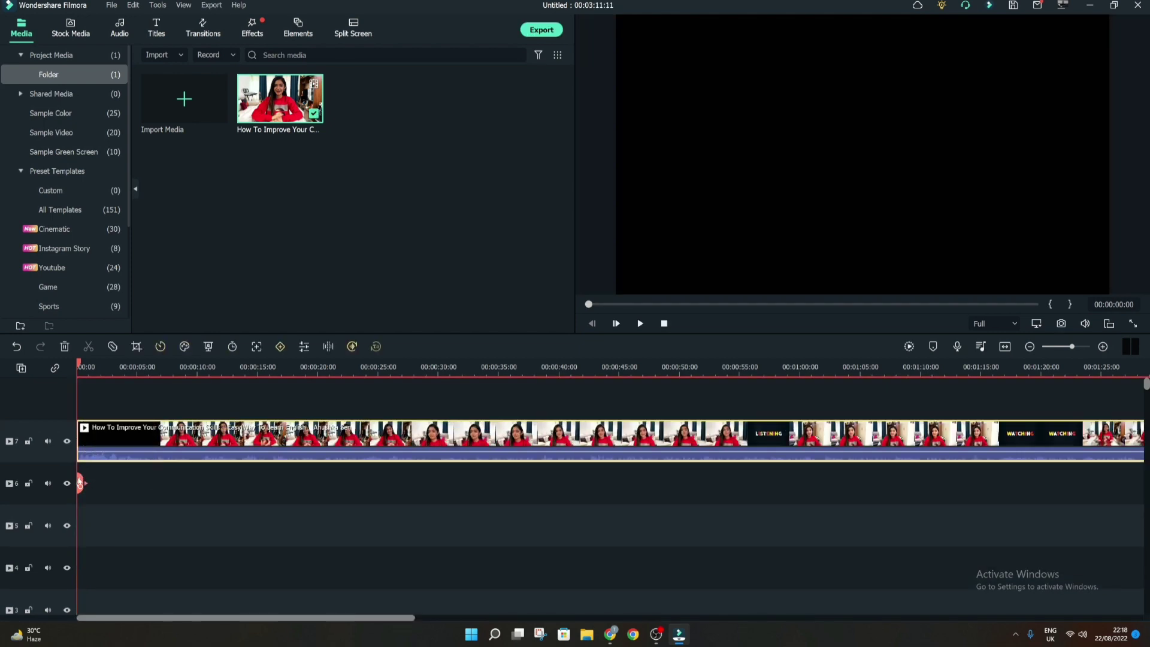
Split the track 7 clip at about 2.5 seconds and again at 00:00:13:13
drag(81, 483, 240, 496)
click(106, 485)
click(240, 496)
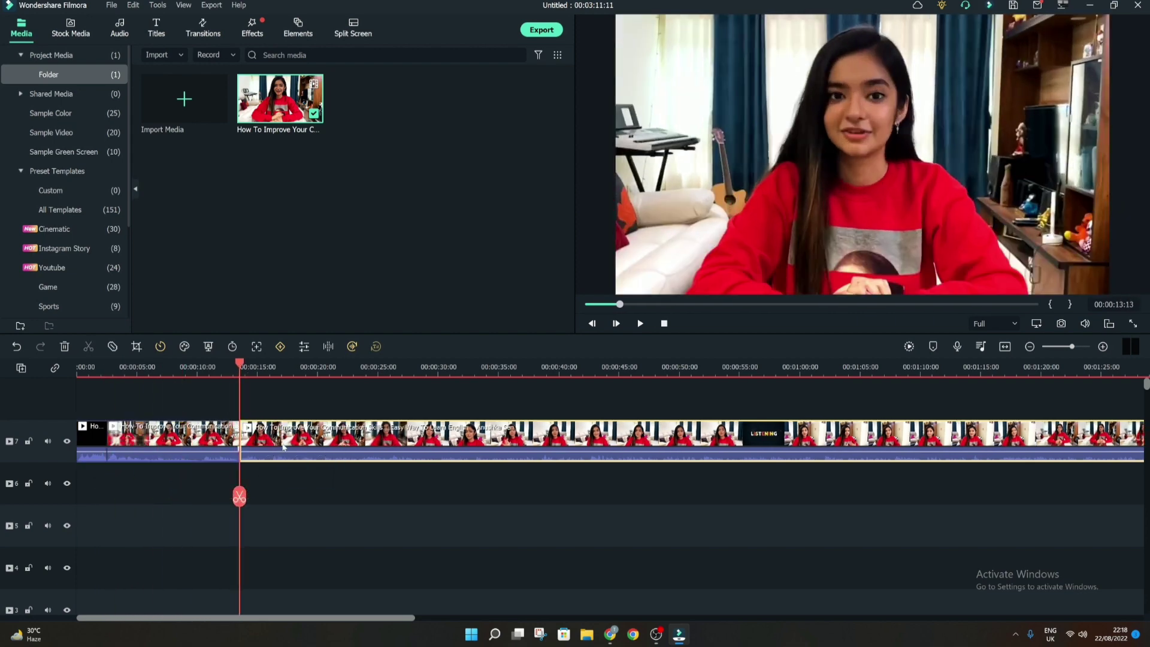
Delete the part of the clip after 00:00:13:13 and the short opening piece before the first cut
click(317, 476)
right_click(307, 426)
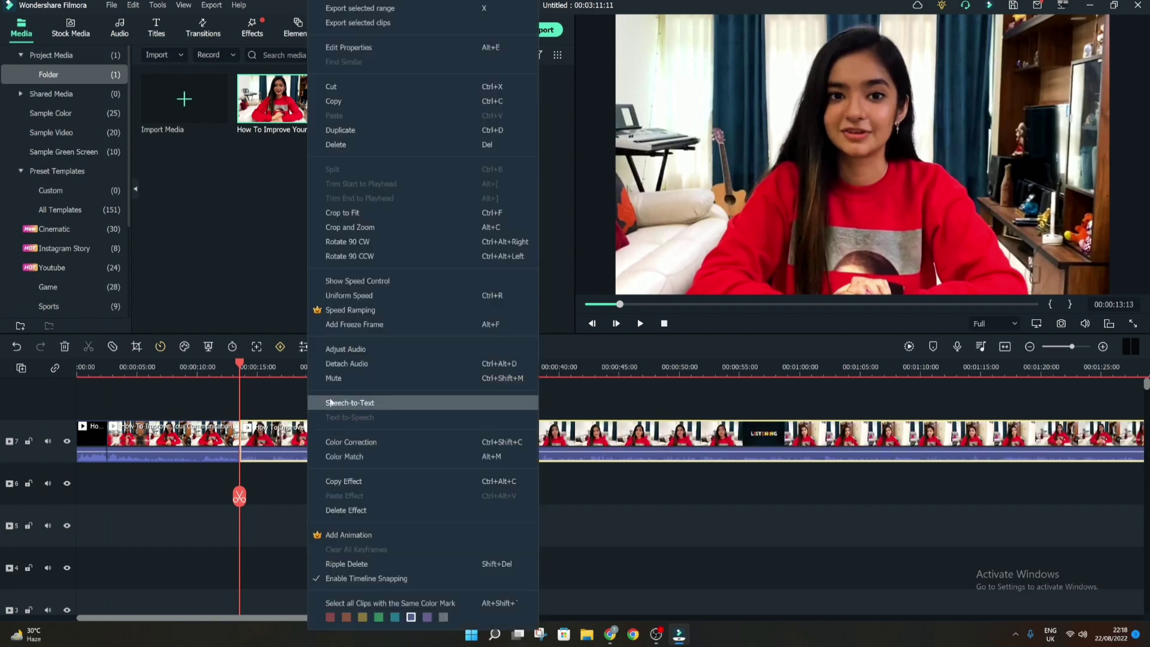
click(360, 146)
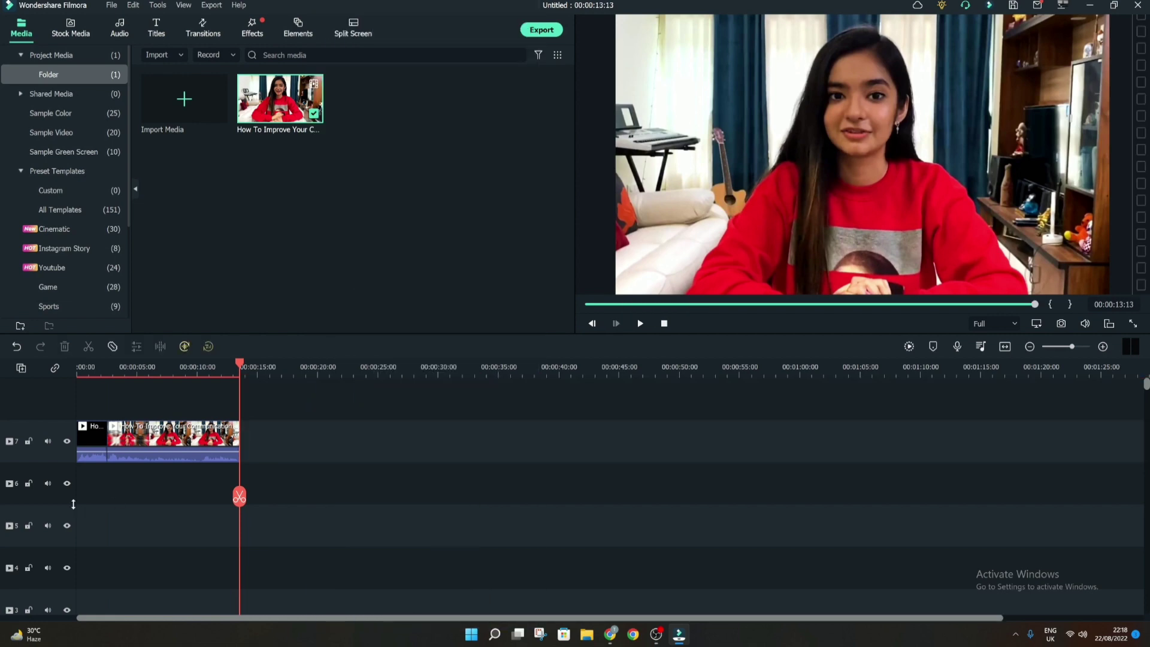
right_click(89, 450)
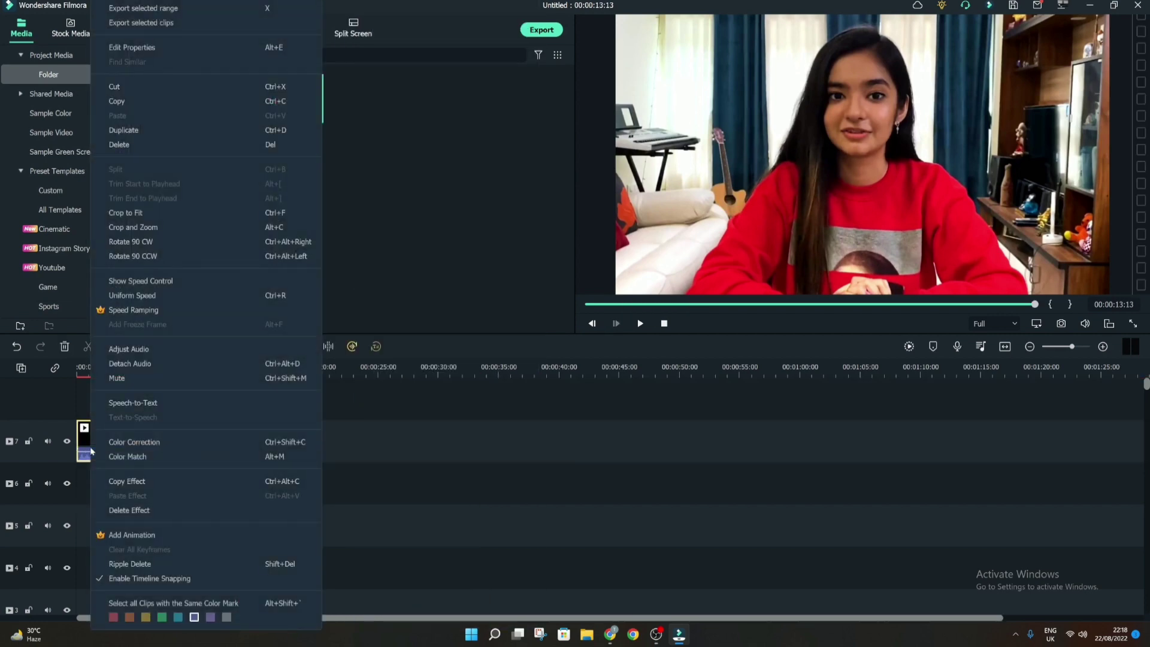
click(163, 141)
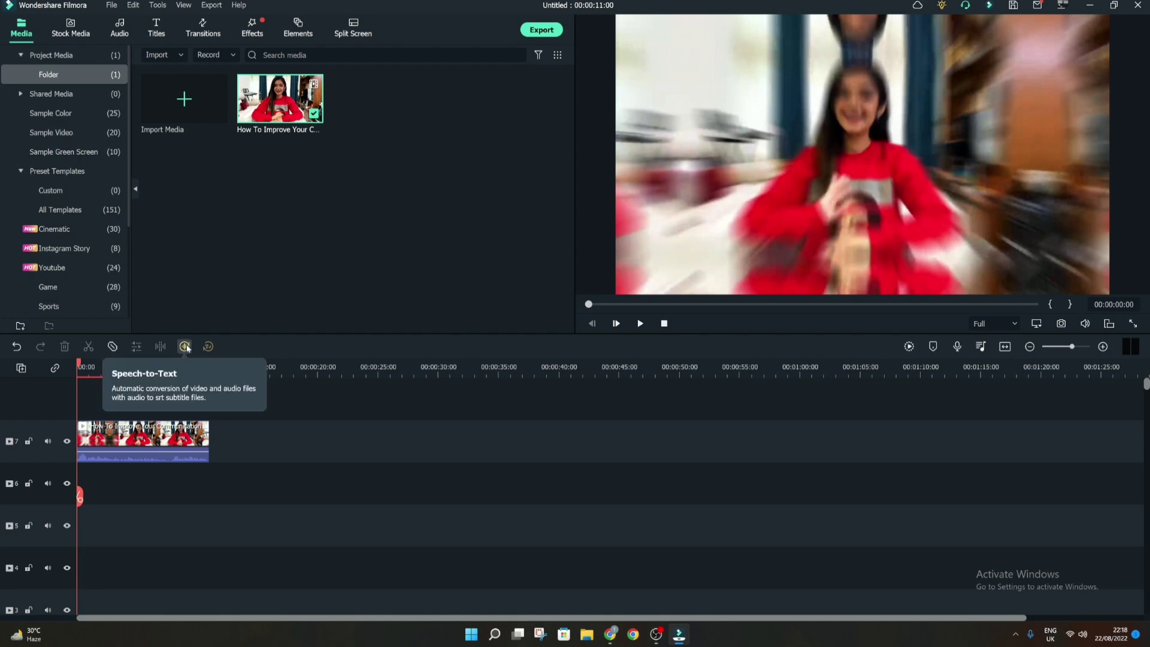
Transcribe the track 7 clip with Speech-to-Text in English (US), using clip selection and automatic timeline matching, then dismiss the voice-text service list
right_click(164, 460)
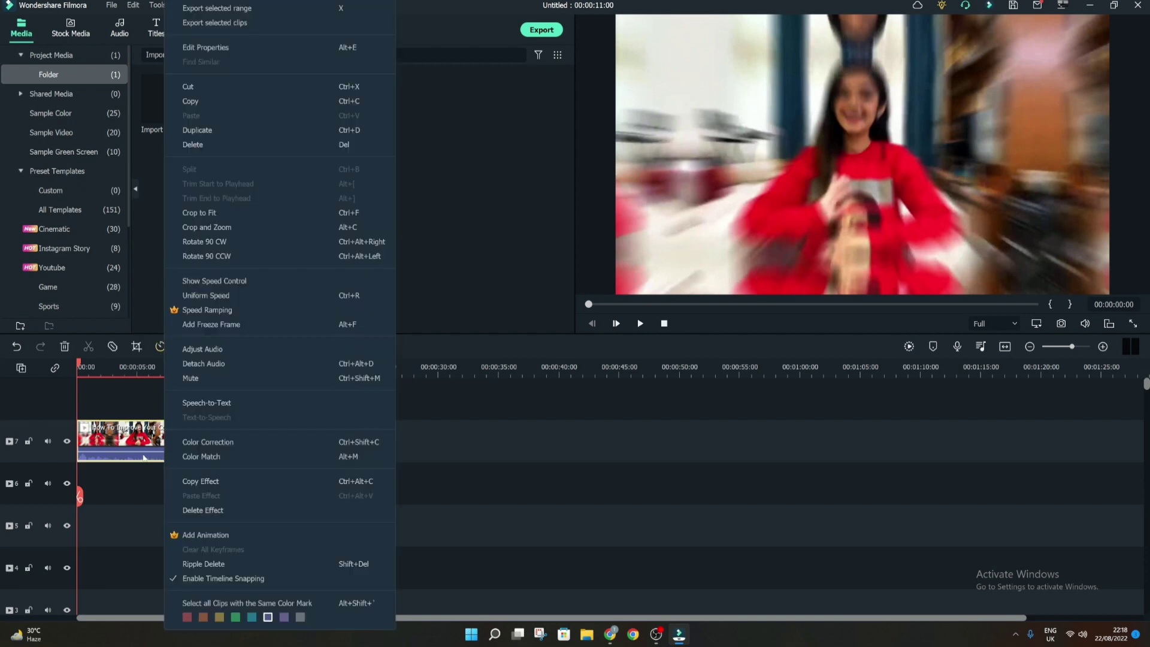
click(203, 403)
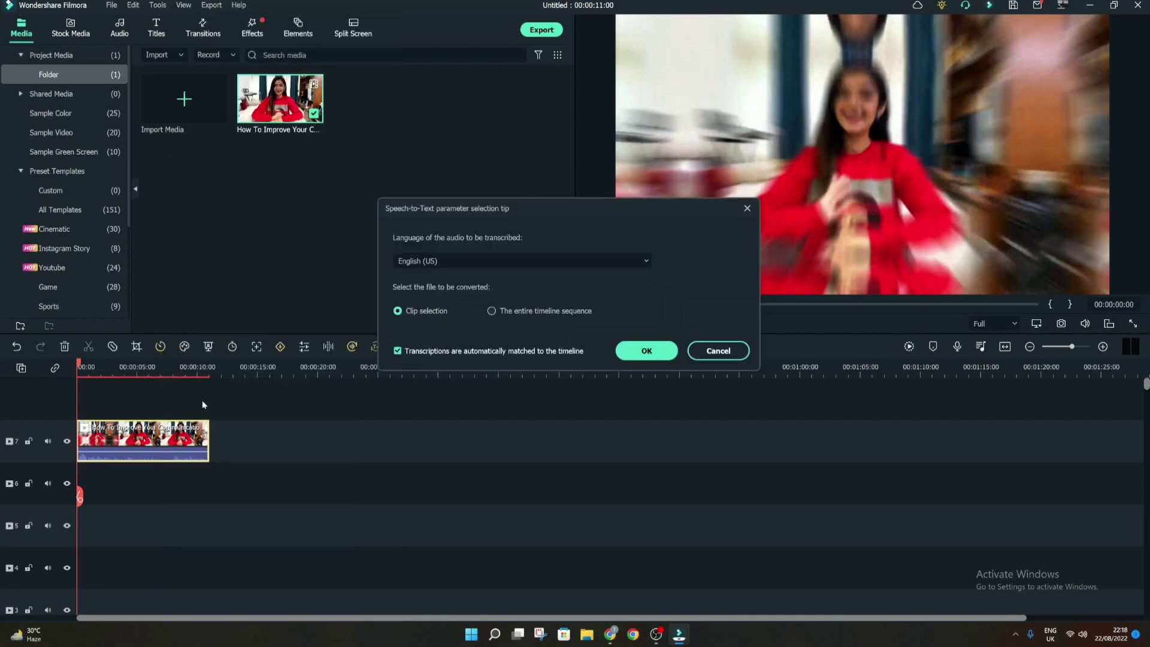
click(409, 262)
scroll(443, 339, down, 3)
scroll(449, 322, up, 3)
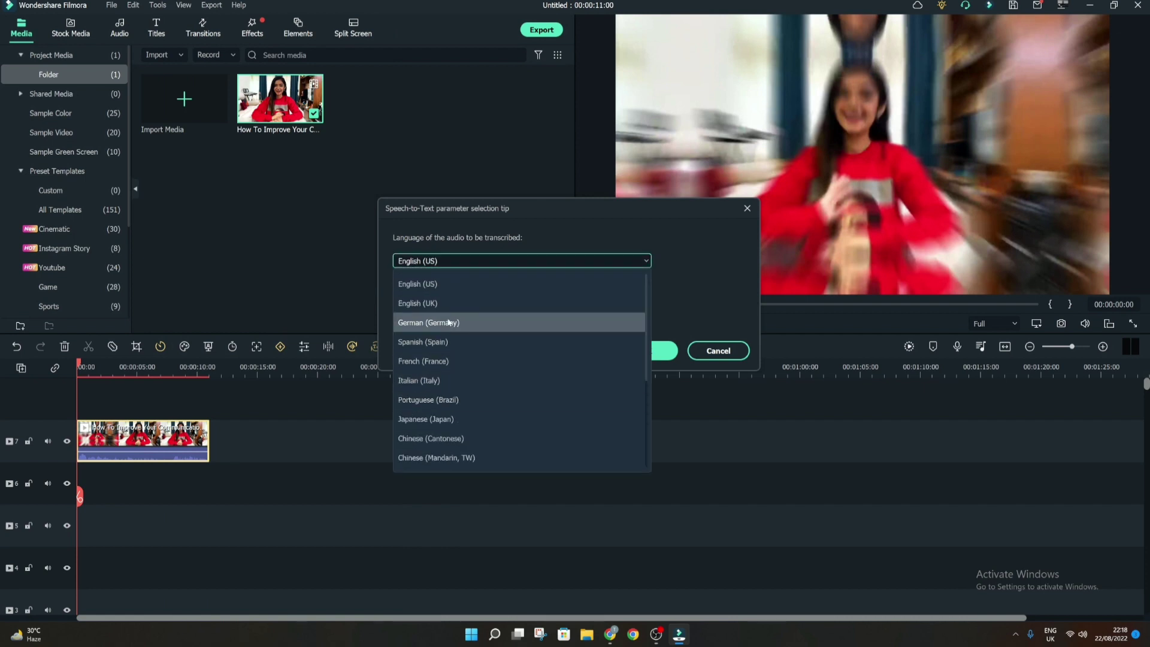
click(476, 256)
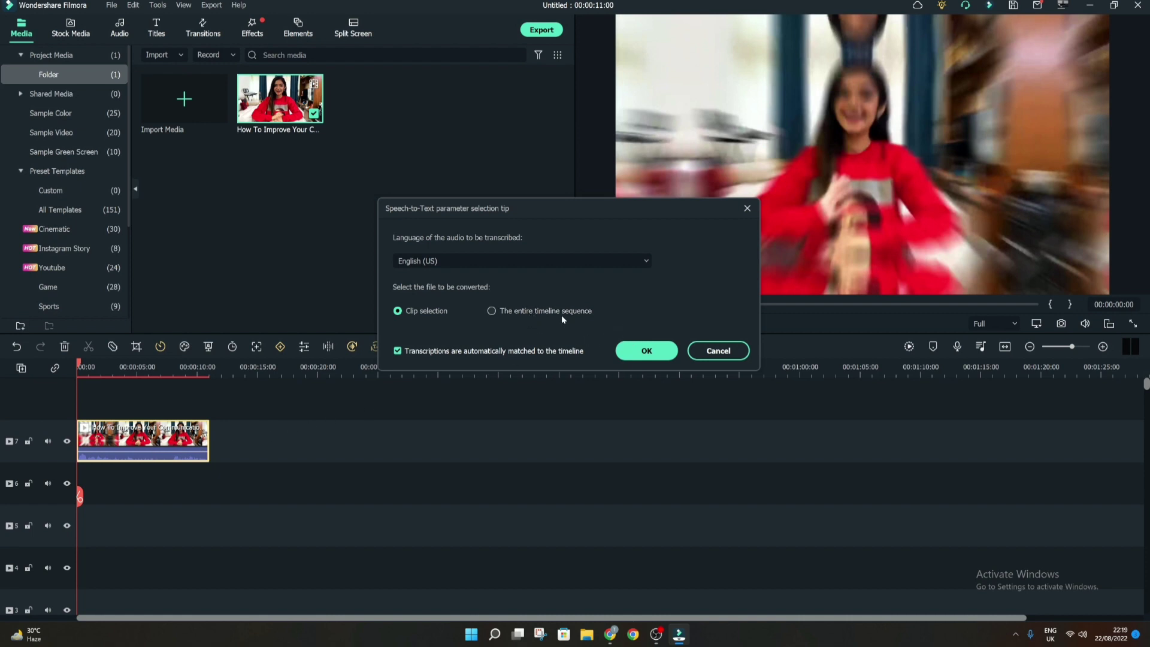
click(619, 347)
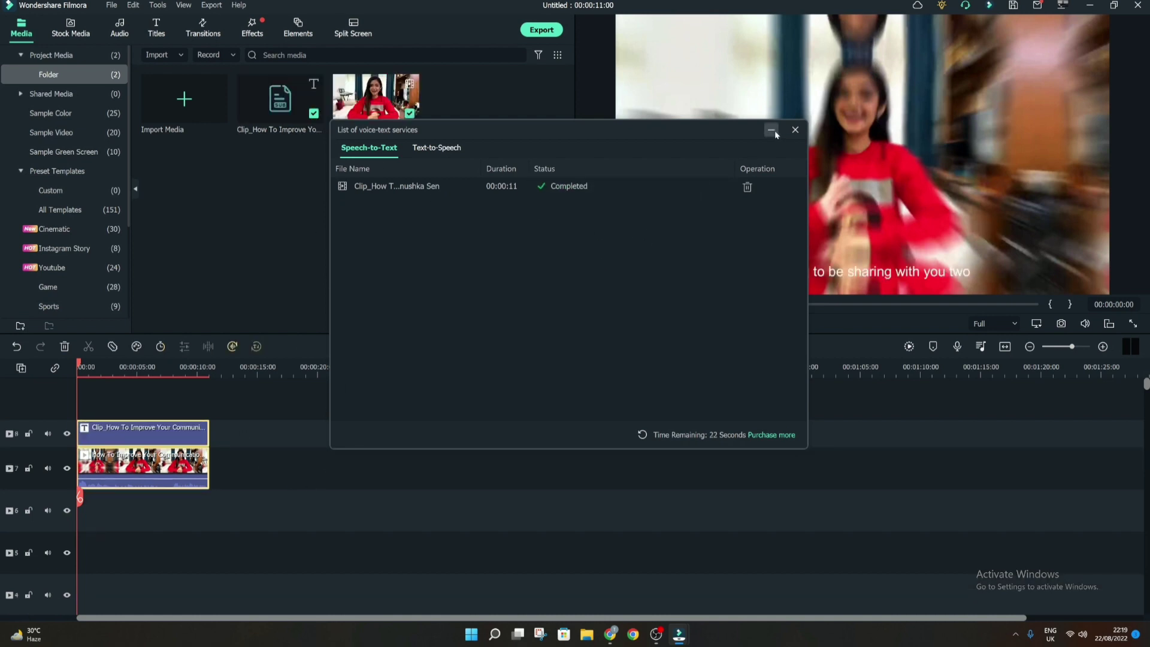
click(795, 129)
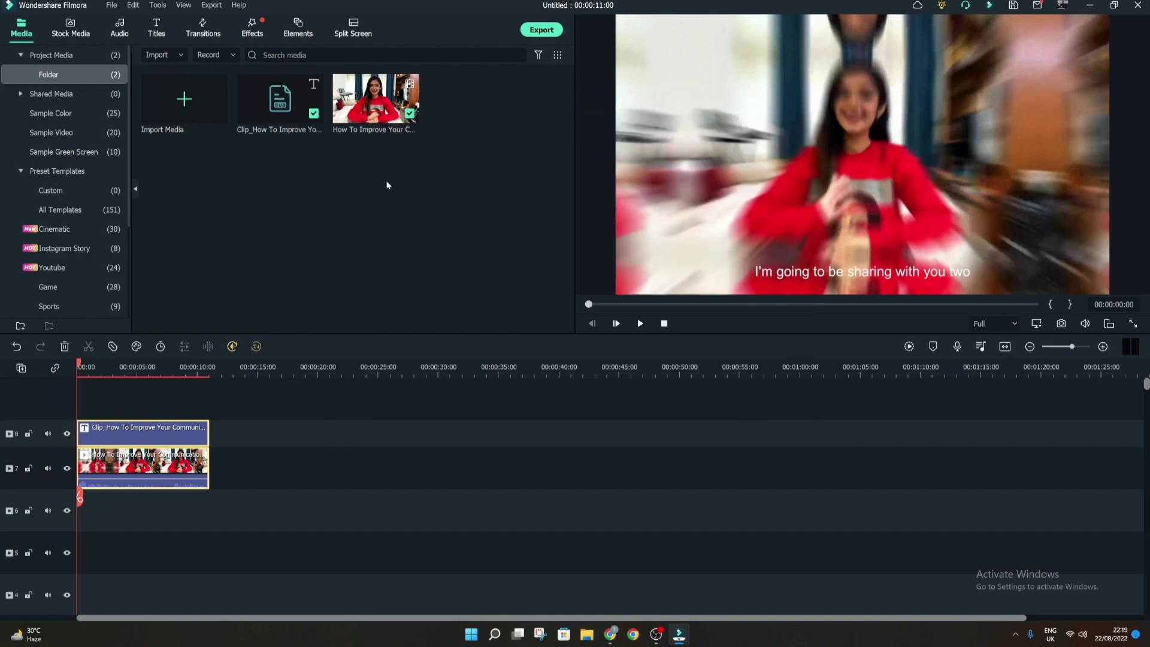
Look at the properties of the subtitle clip on track 8 and close them without changes
click(149, 438)
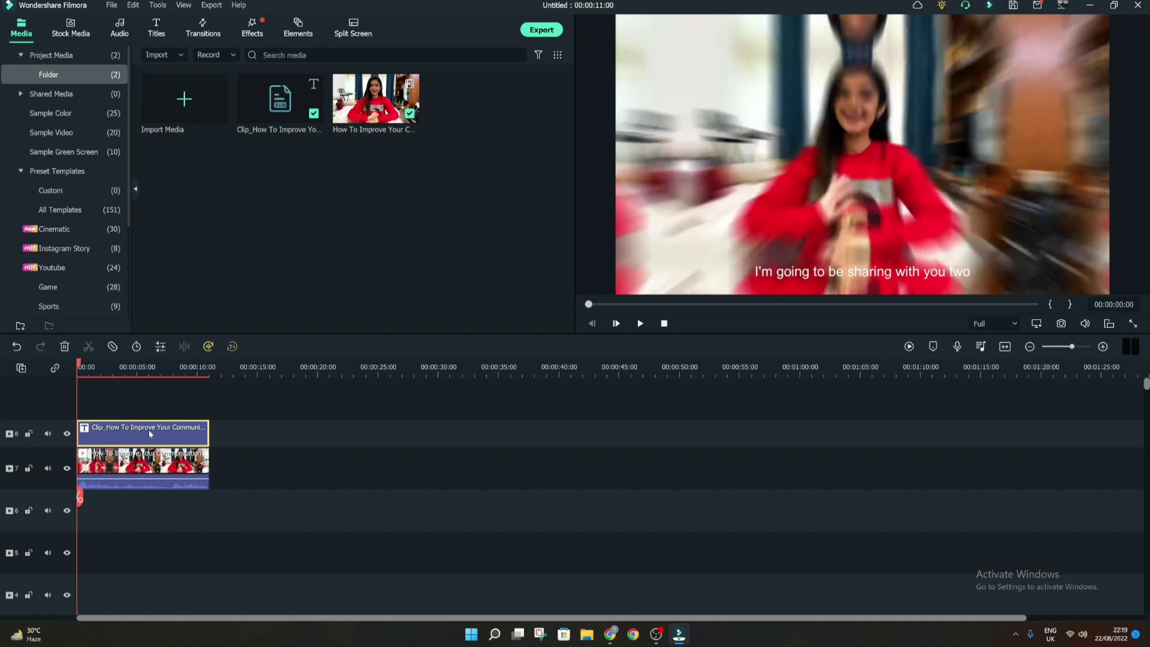
right_click(148, 430)
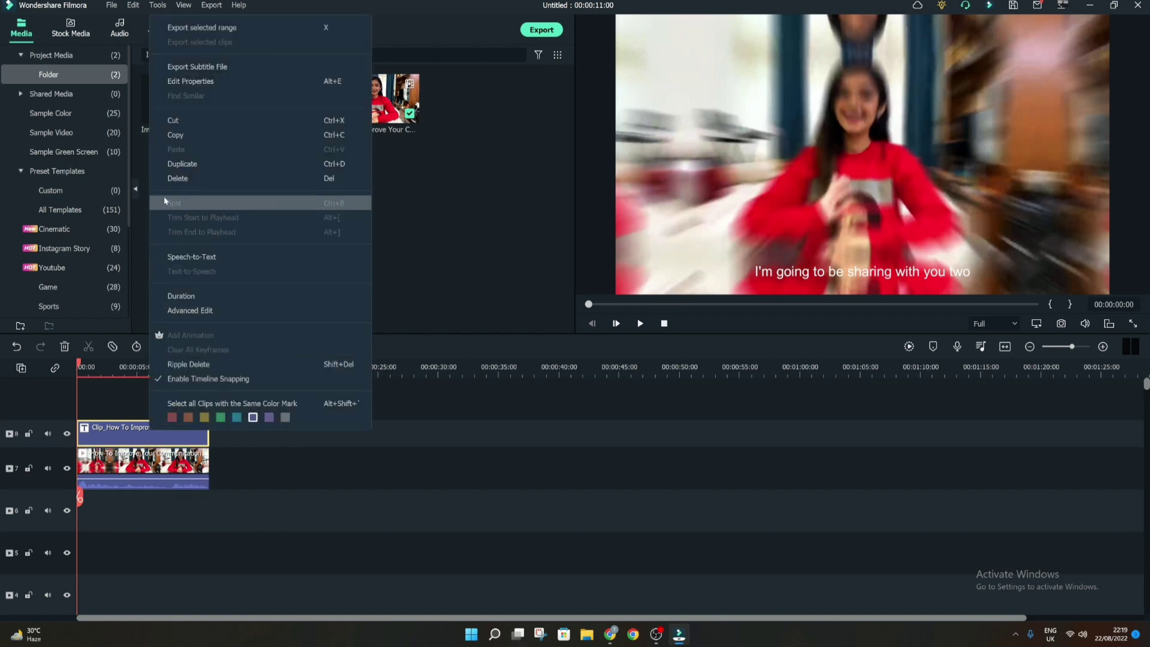
click(196, 81)
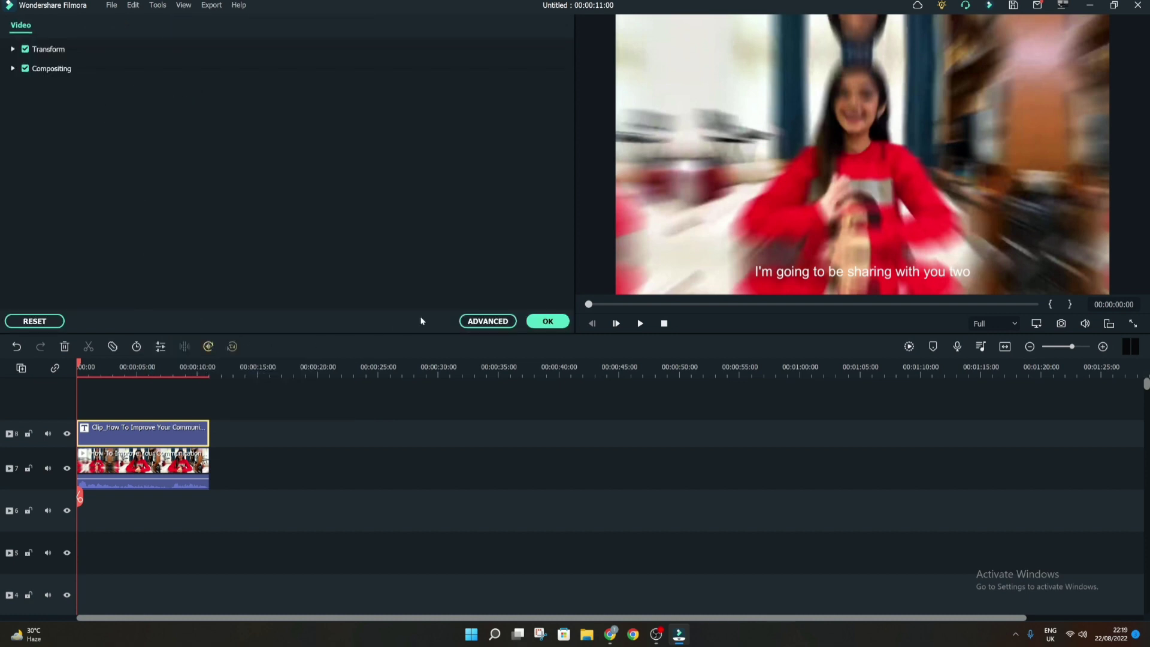
click(547, 321)
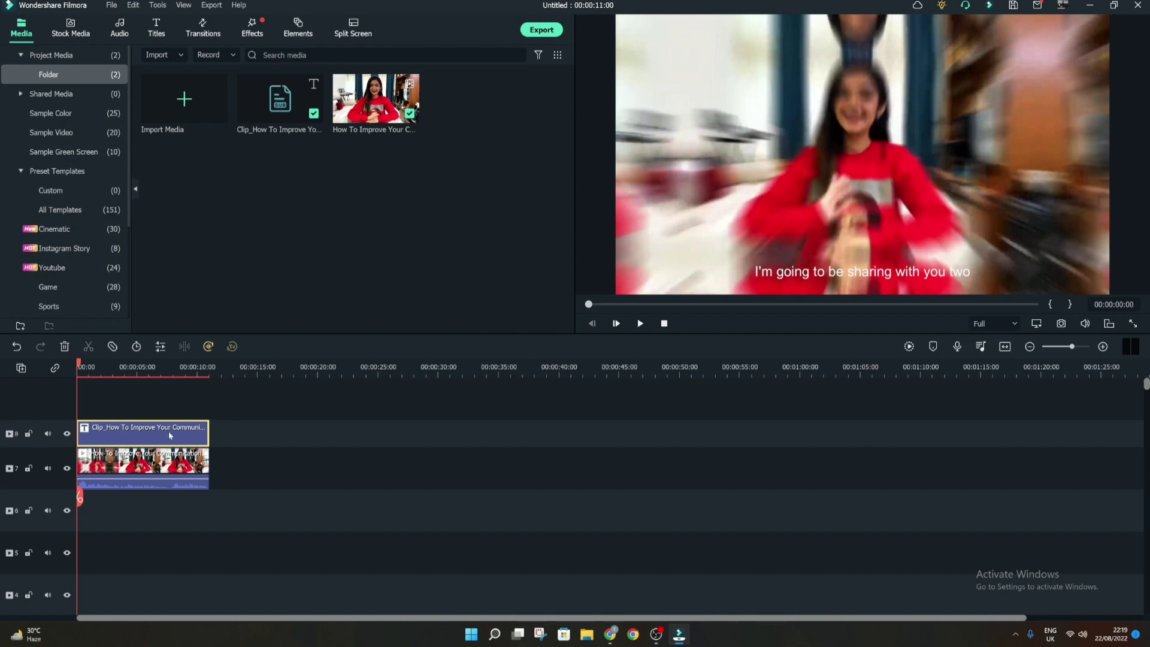
Play the opening seconds of the timeline to check the subtitles against the speech
key(space)
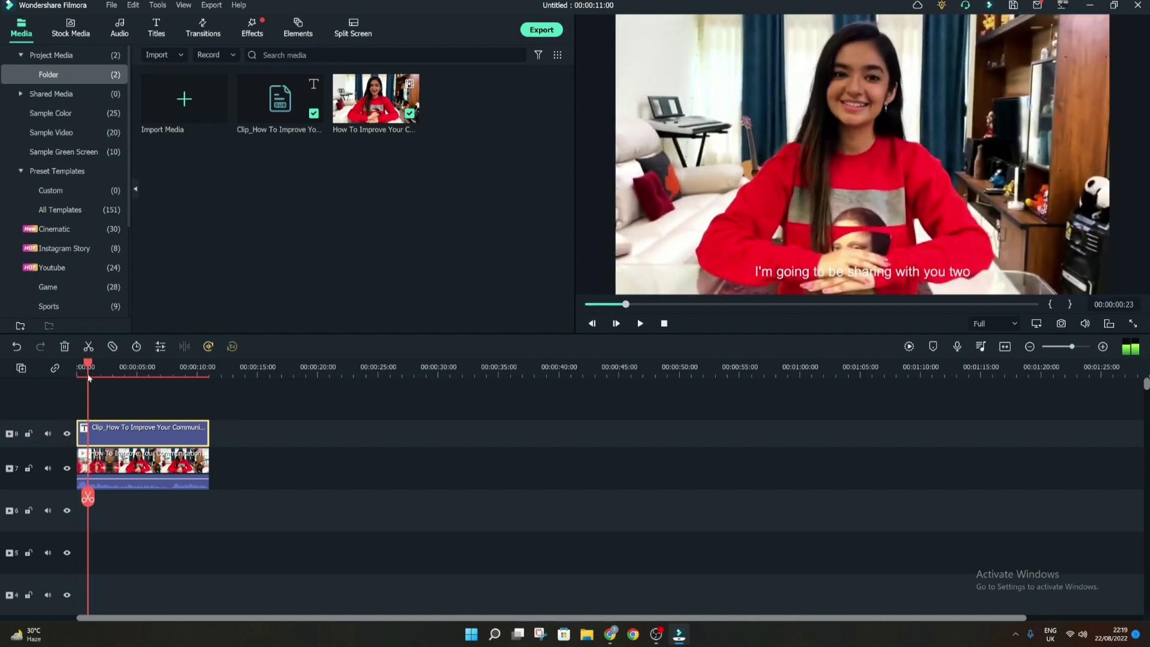
key(space)
key(space)
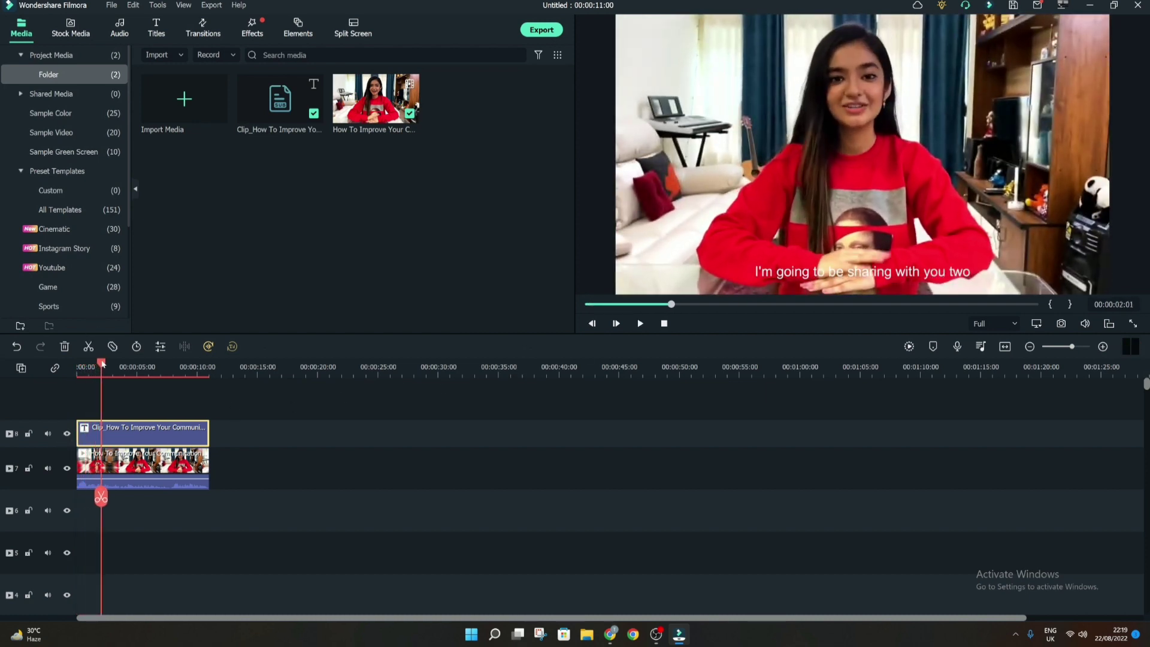
key(space)
Try to select and move the subtitle directly in the video preview
click(806, 276)
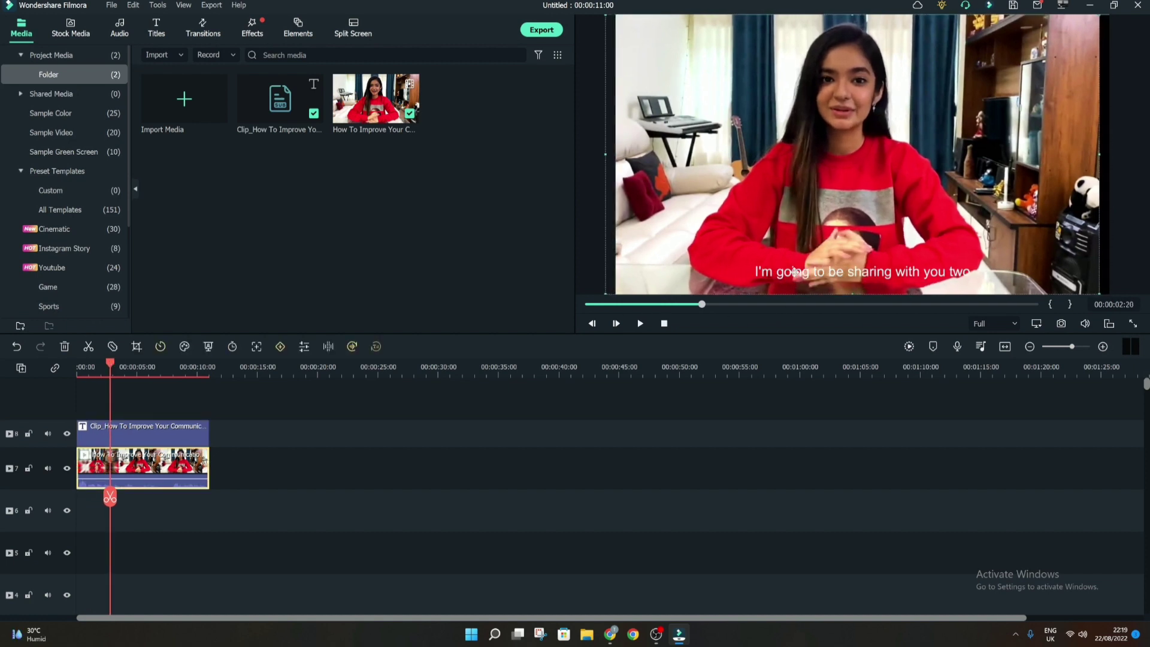
drag(806, 273, 803, 273)
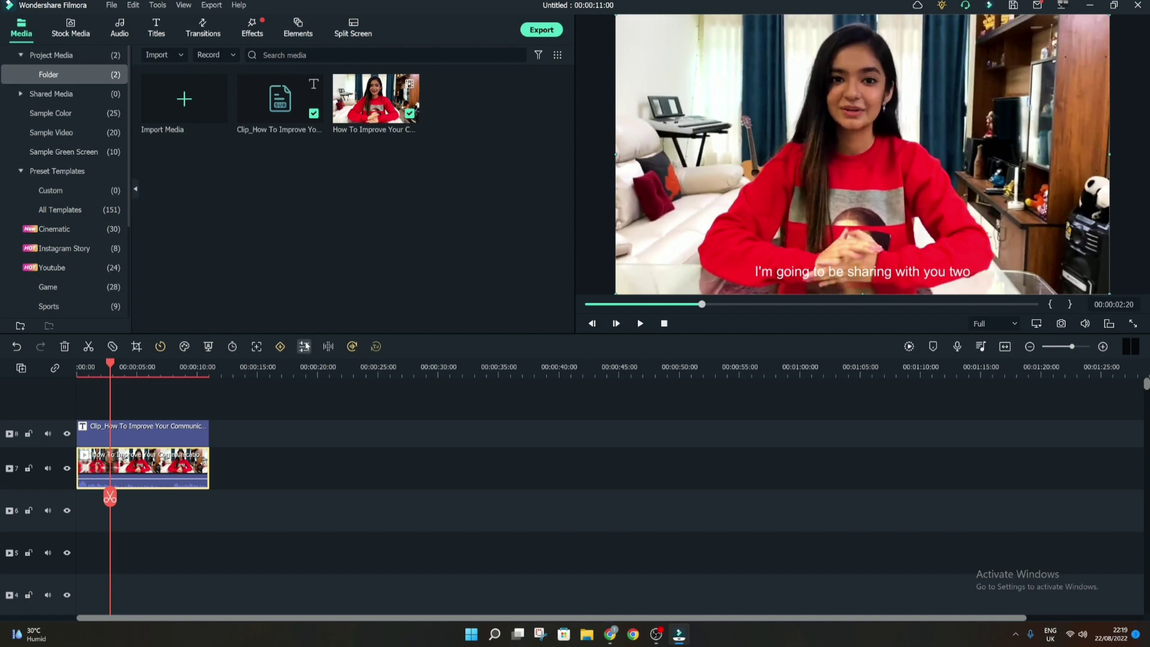
right_click(156, 428)
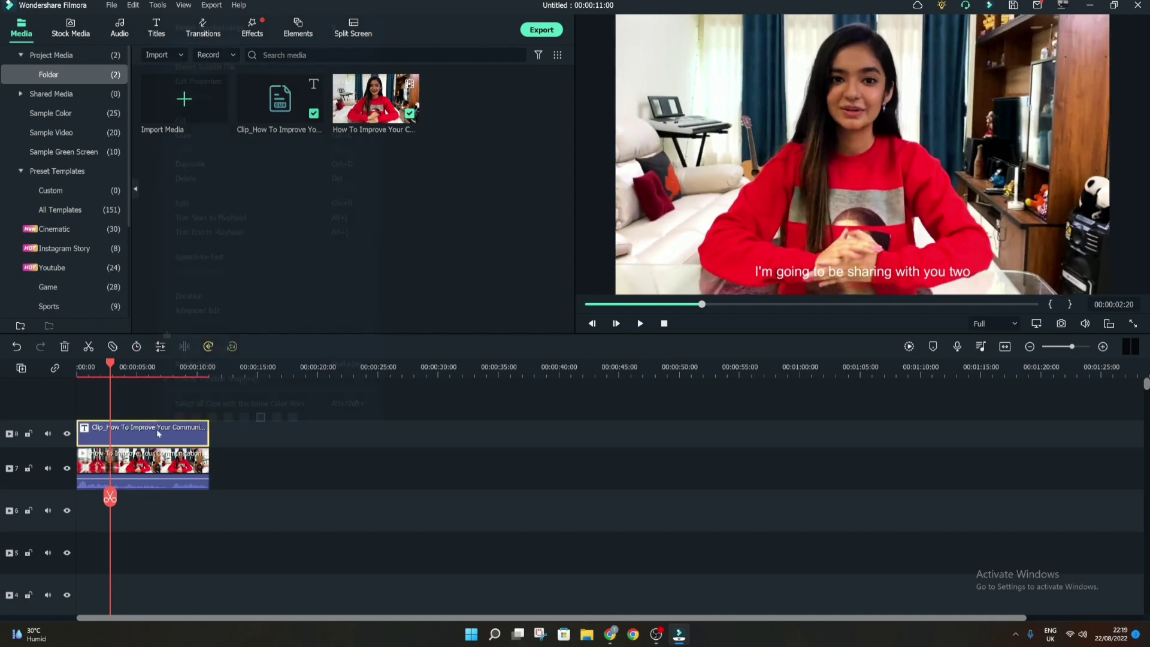
click(157, 429)
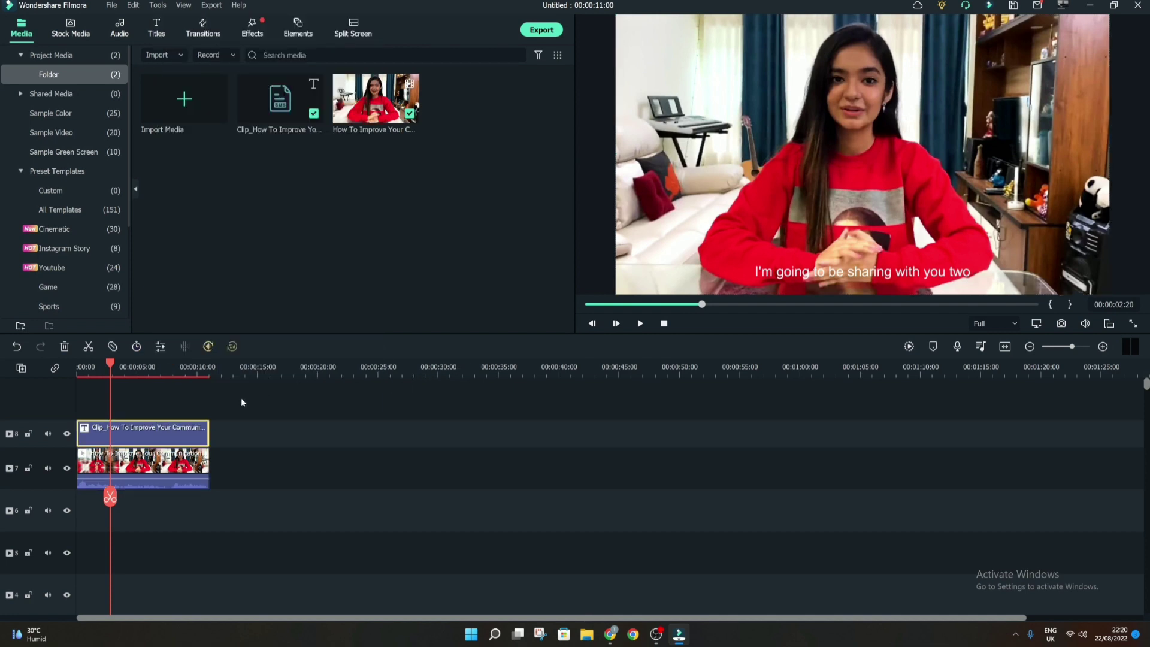
Open the subtitle clip in Advanced Edit and change the first line to "I'm SUBg to be sharing with you two"
right_click(174, 441)
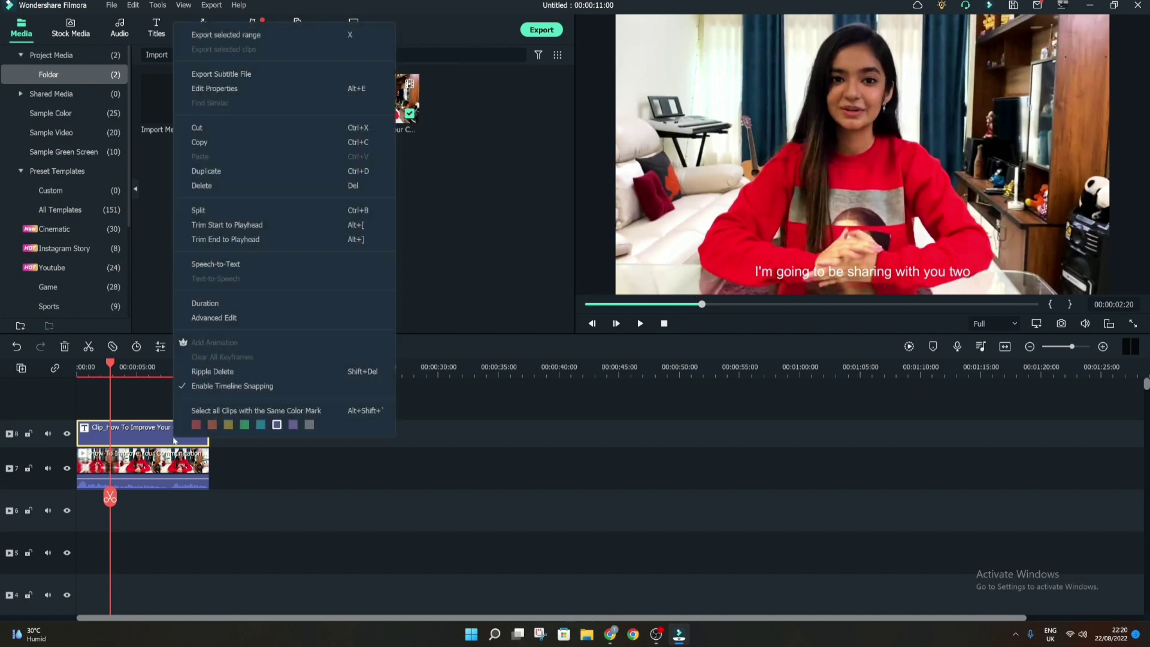
click(207, 319)
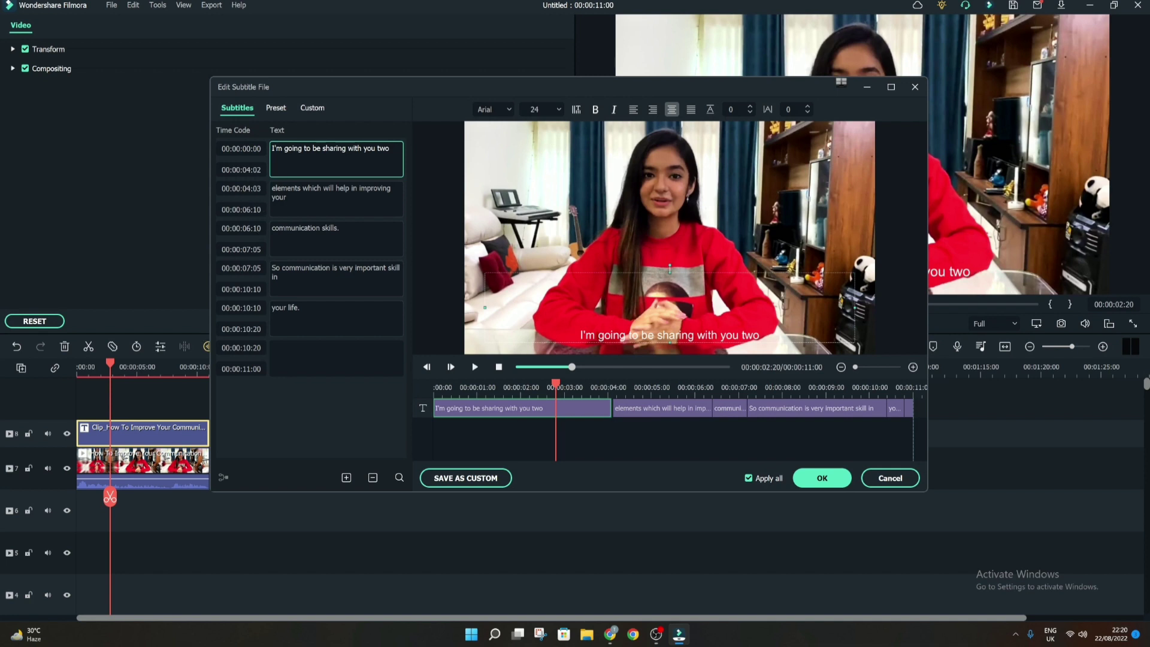
click(300, 148)
key(BackSpace)
key(BackSpace)
key(BackSpace)
key(BackSpace)
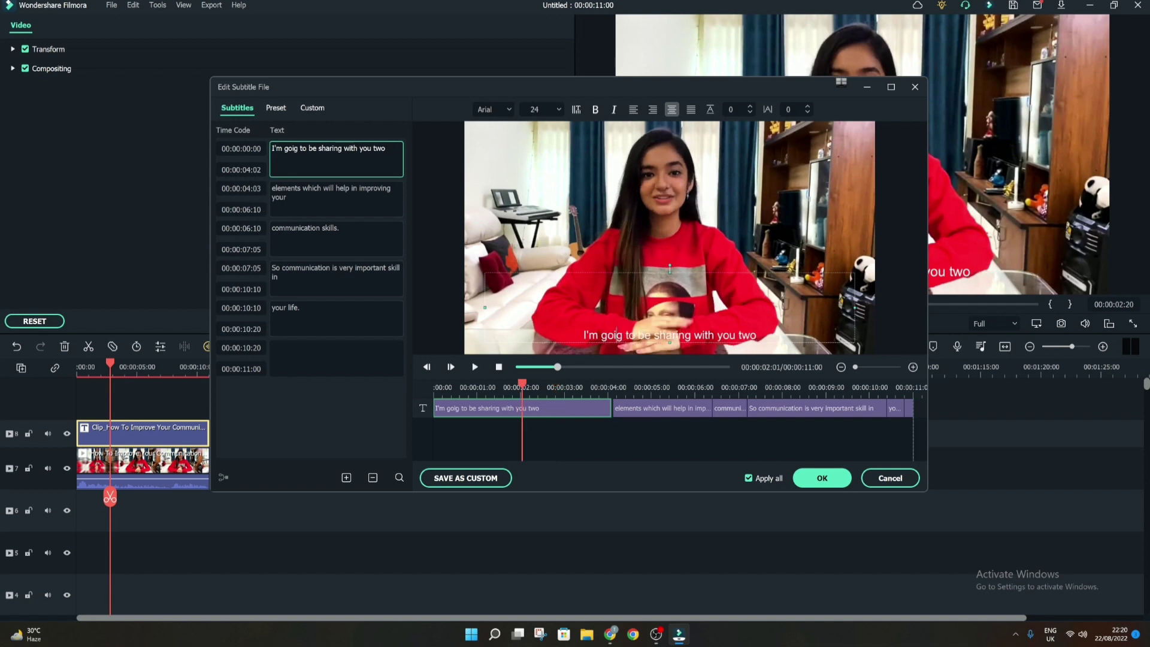
text(SUB)
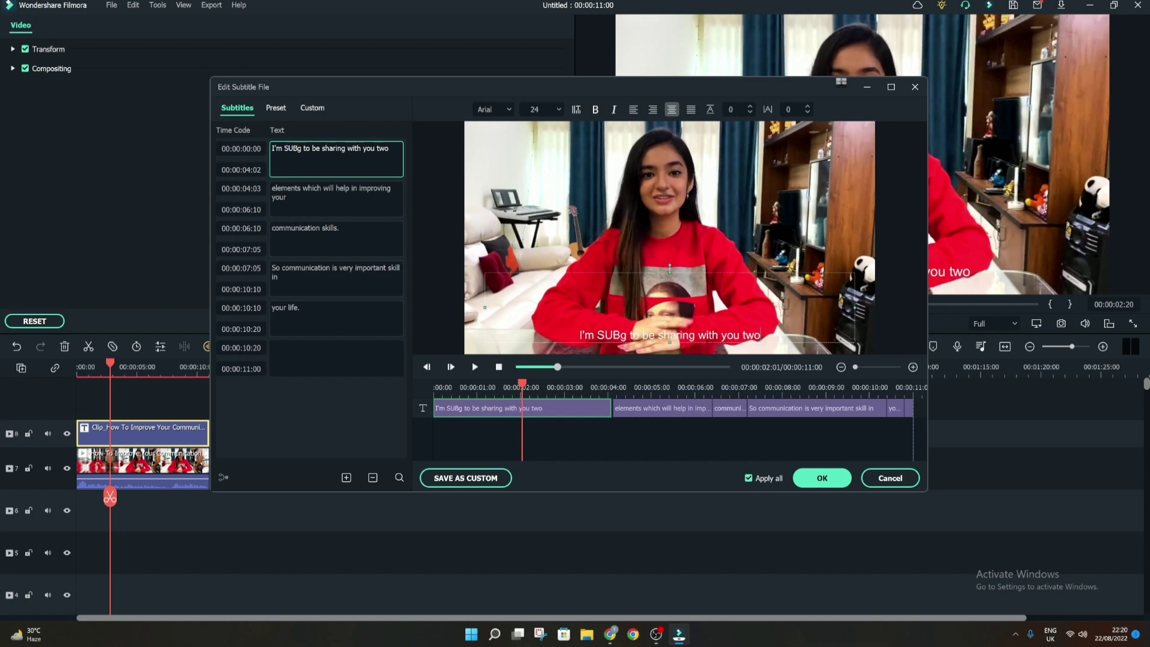
Select the second subtitle line and examine the preset text styles and custom styling options
click(661, 408)
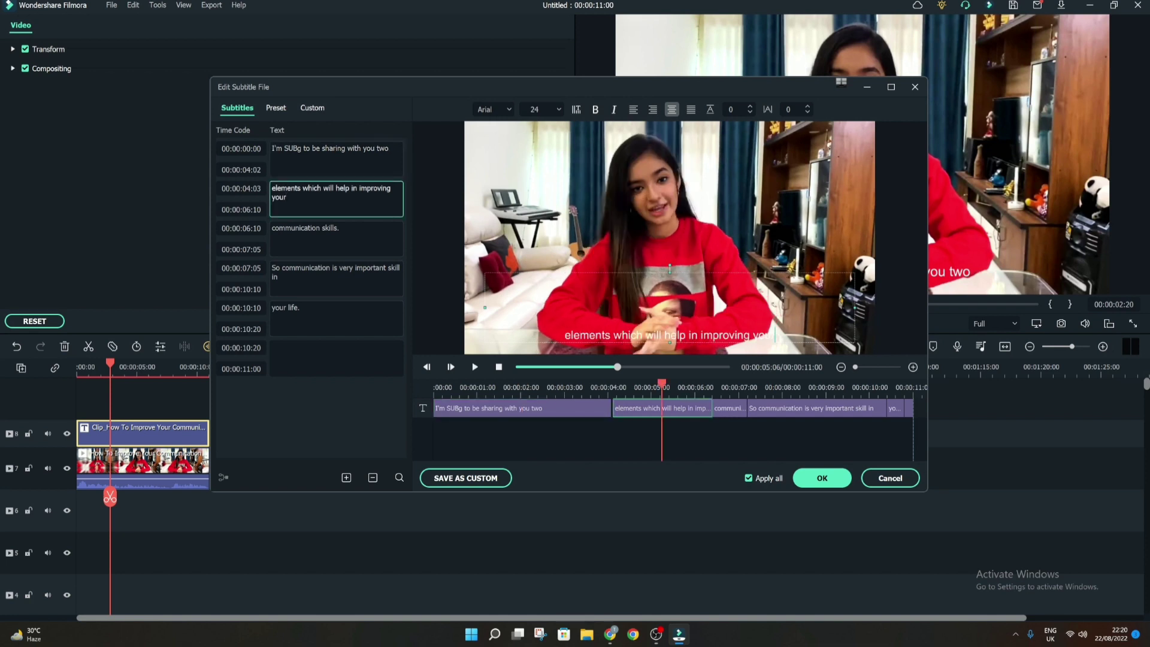
click(275, 109)
click(303, 108)
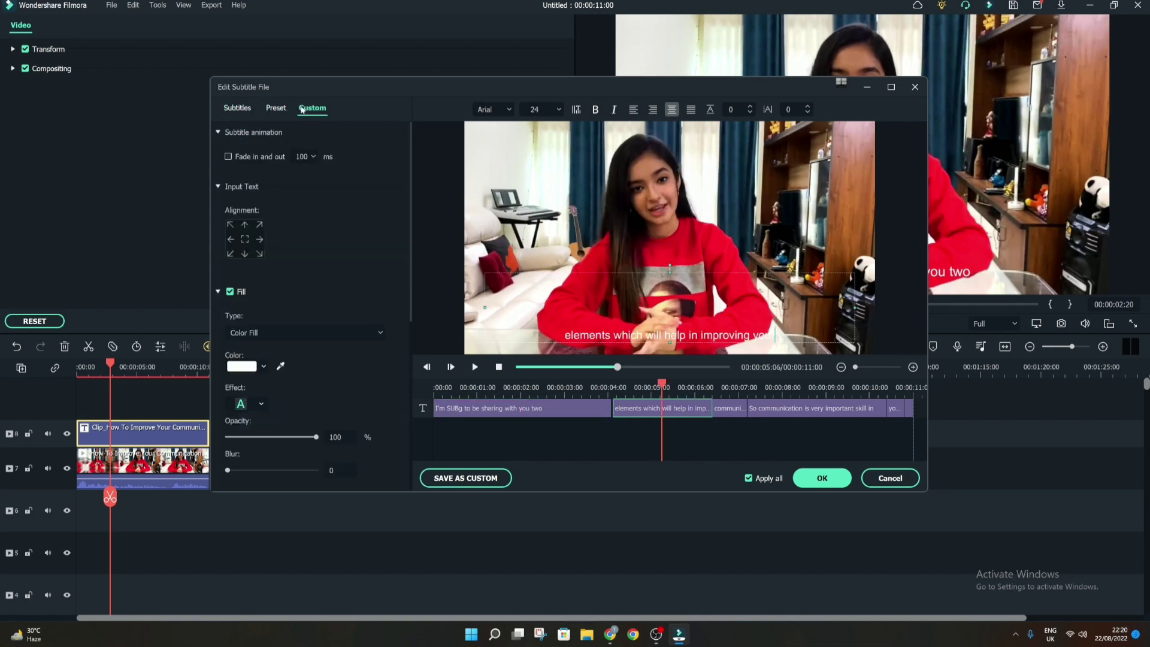
click(276, 111)
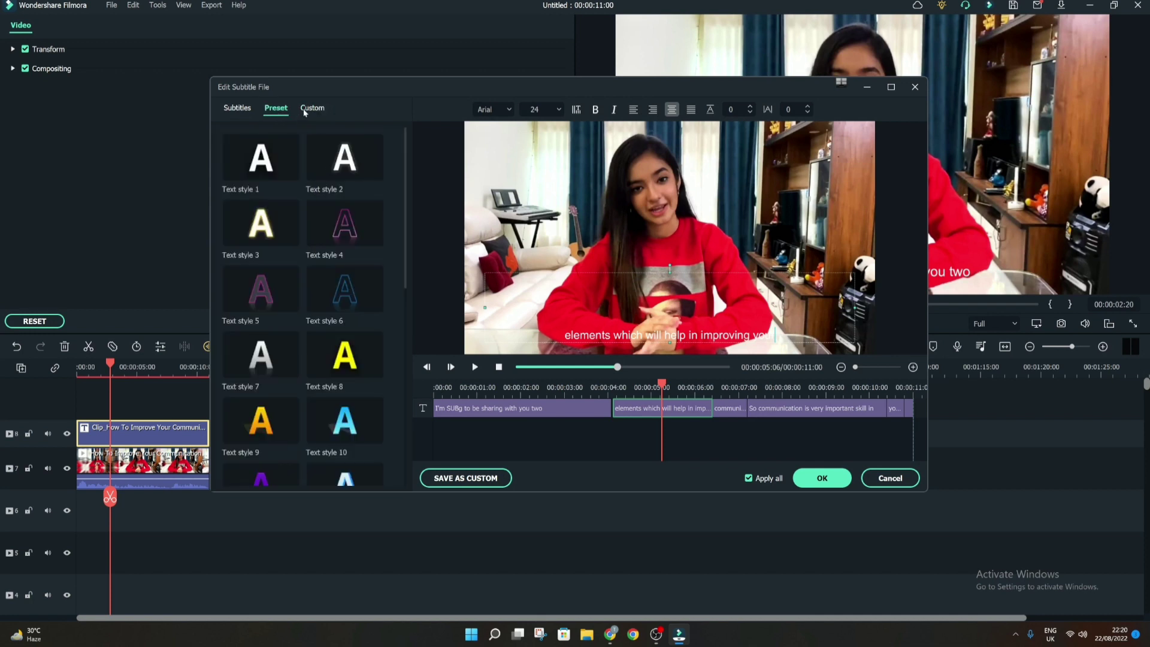
click(303, 111)
click(275, 109)
click(237, 108)
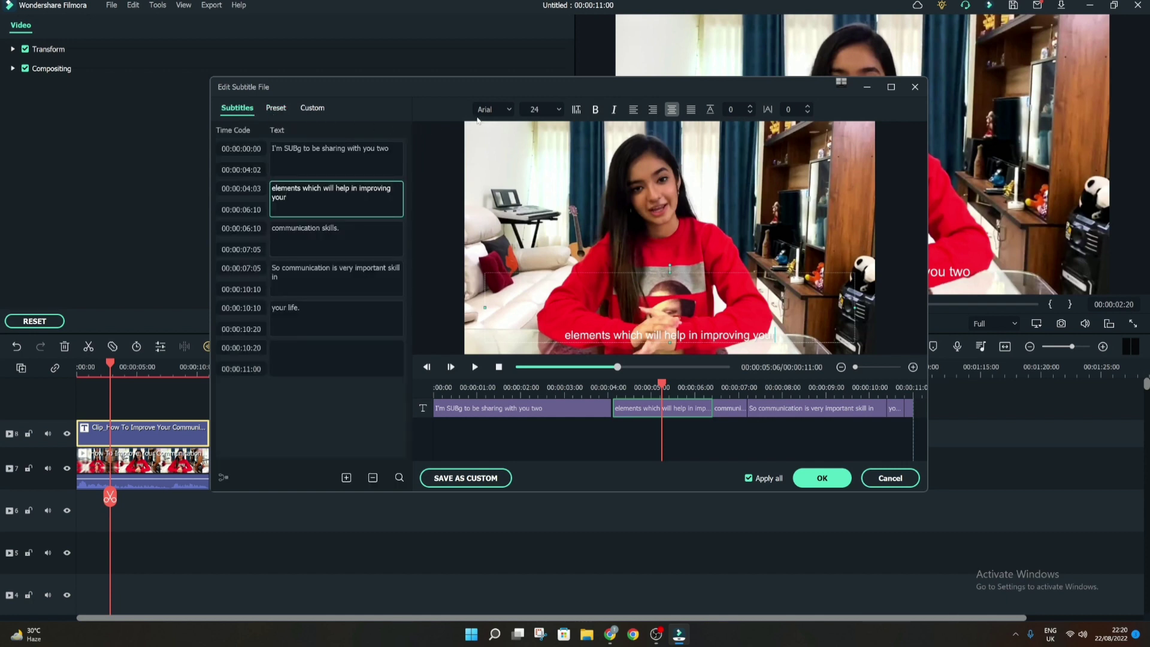
Browse the available fonts for the selected subtitle line and apply the edits to the subtitle file
click(486, 110)
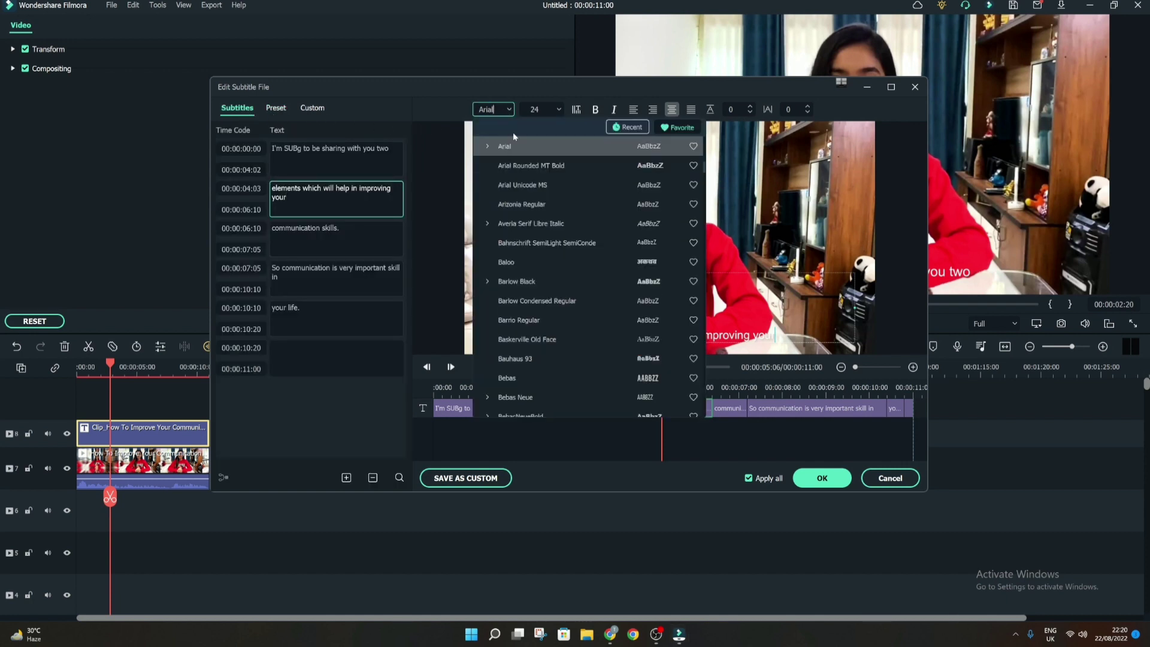
scroll(511, 226, down, 5)
scroll(524, 247, down, 5)
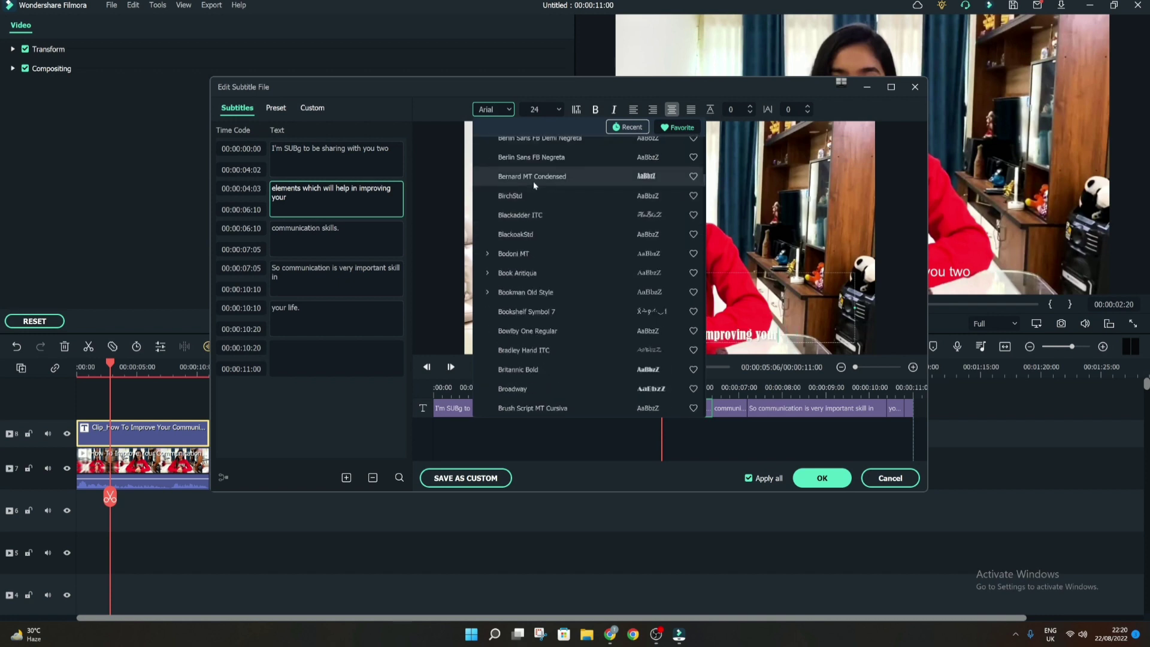
click(554, 118)
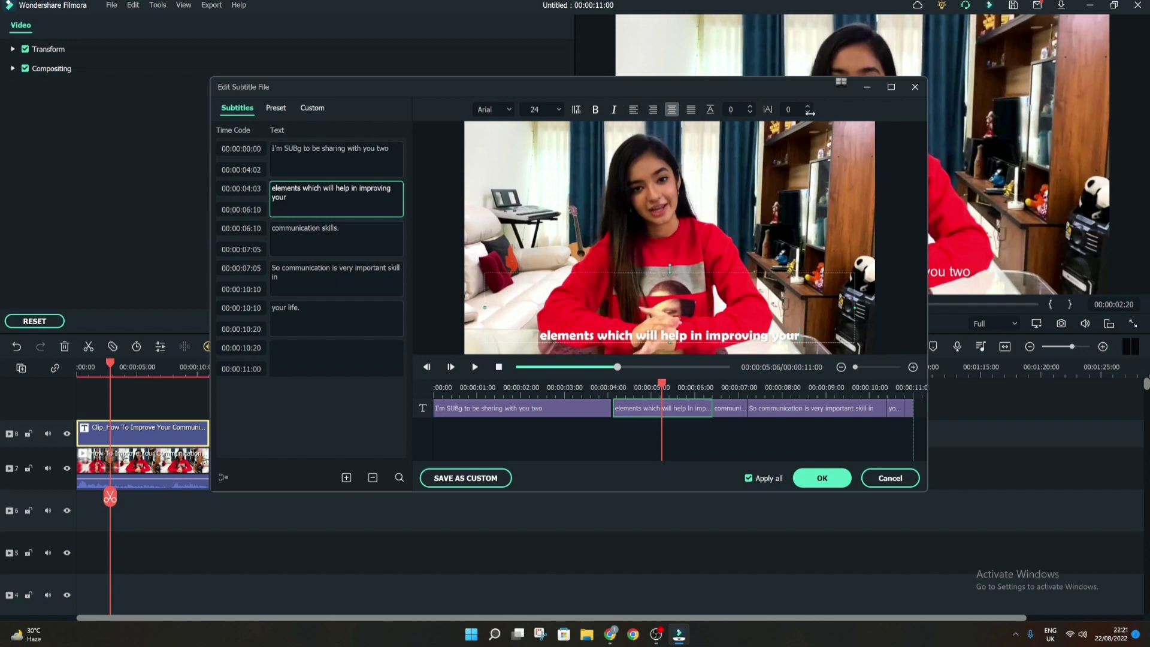
click(829, 483)
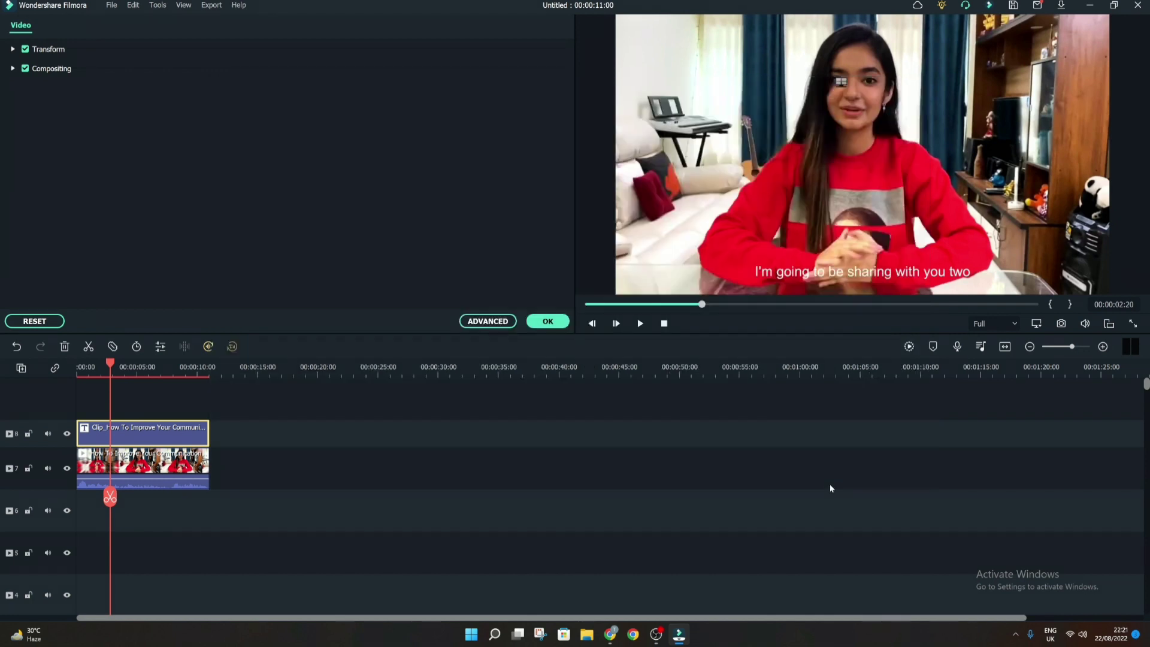